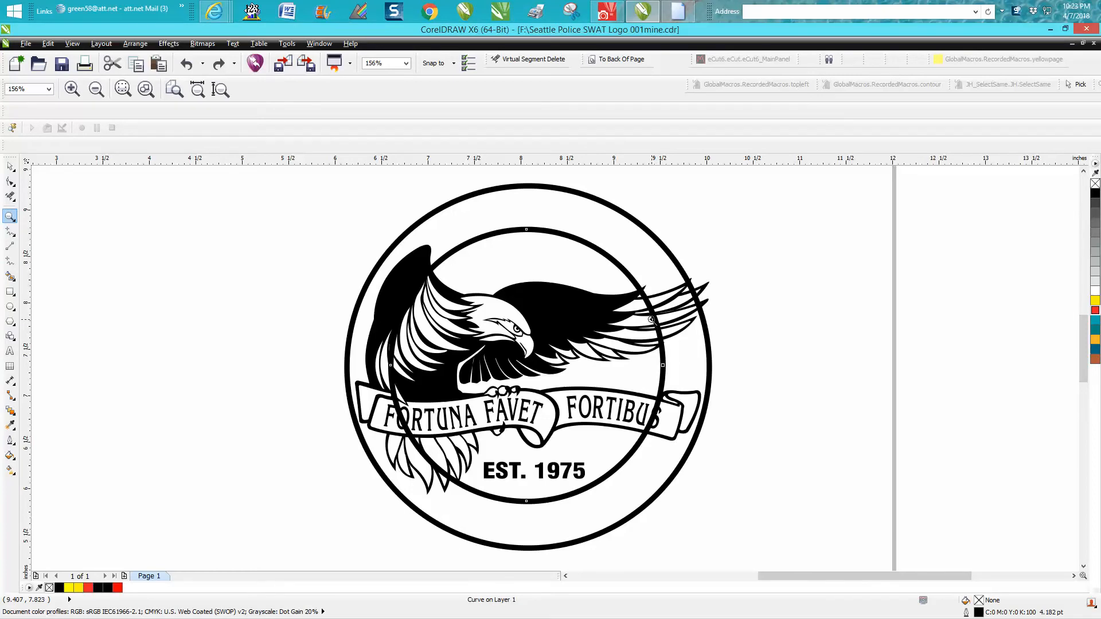
# Send the inner circle of the eagle logo to the back of the page
pyautogui.click(10, 167)
pyautogui.click(593, 60)
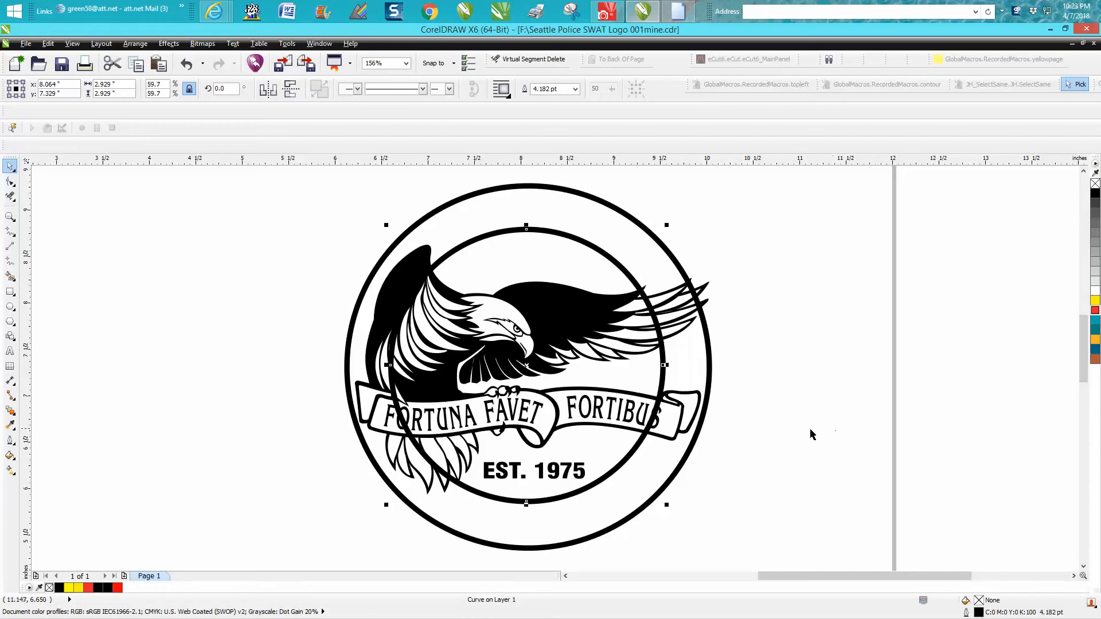
# Select the outer circle together with the inner one and give both a red hairline outline
pyautogui.keyDown('shift'); pyautogui.click(710, 367); pyautogui.keyUp('shift')
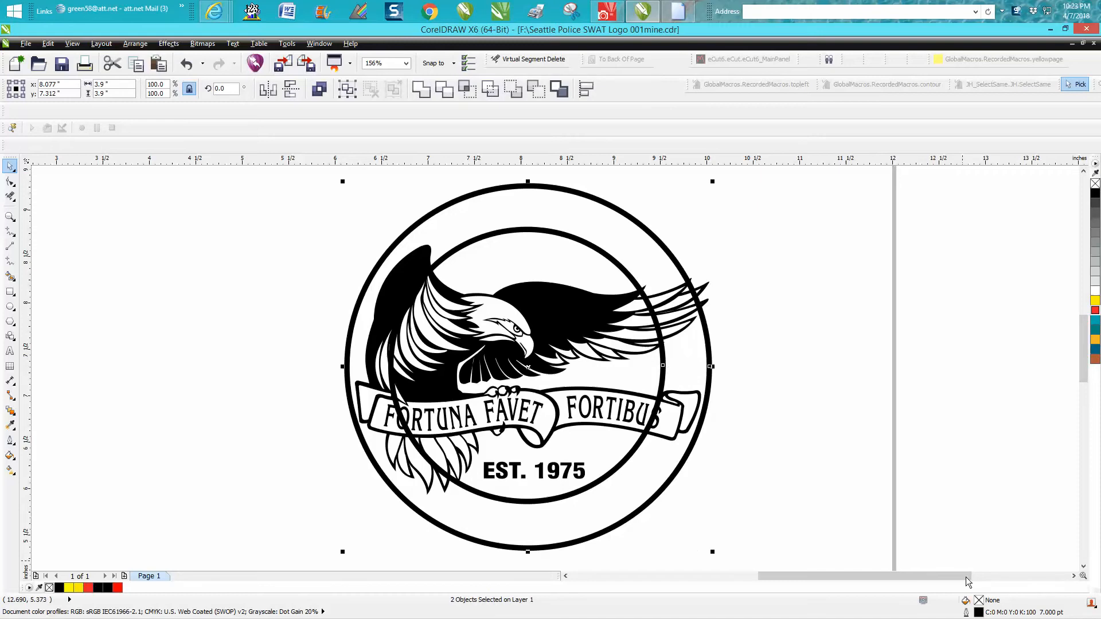
pyautogui.doubleClick(978, 613)
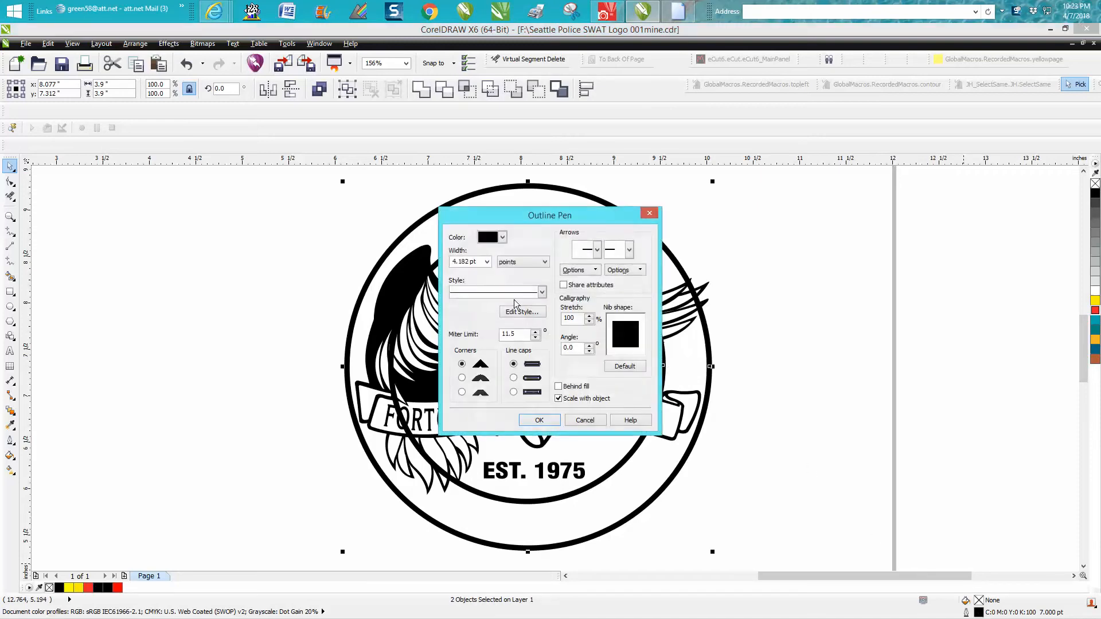
pyautogui.click(486, 262)
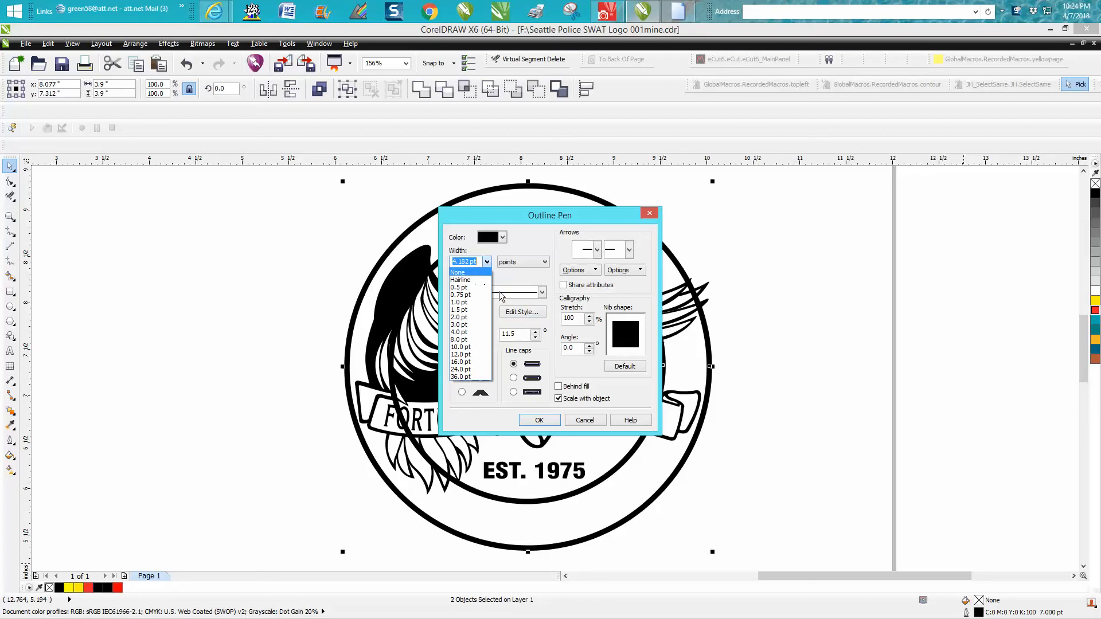
pyautogui.click(581, 423)
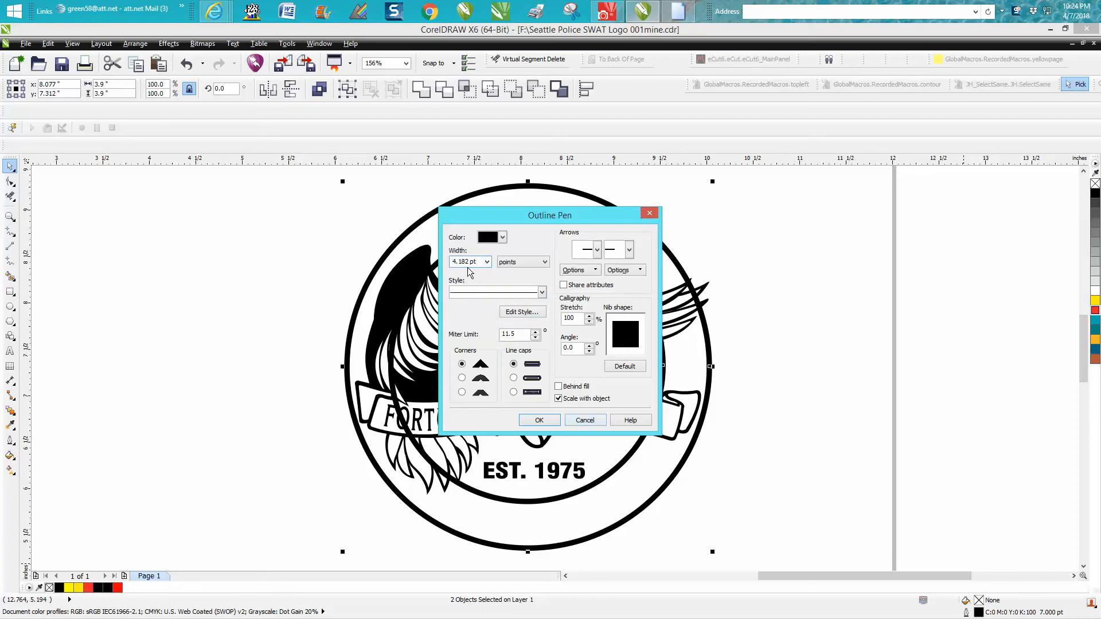
pyautogui.click(503, 239)
pyautogui.click(511, 267)
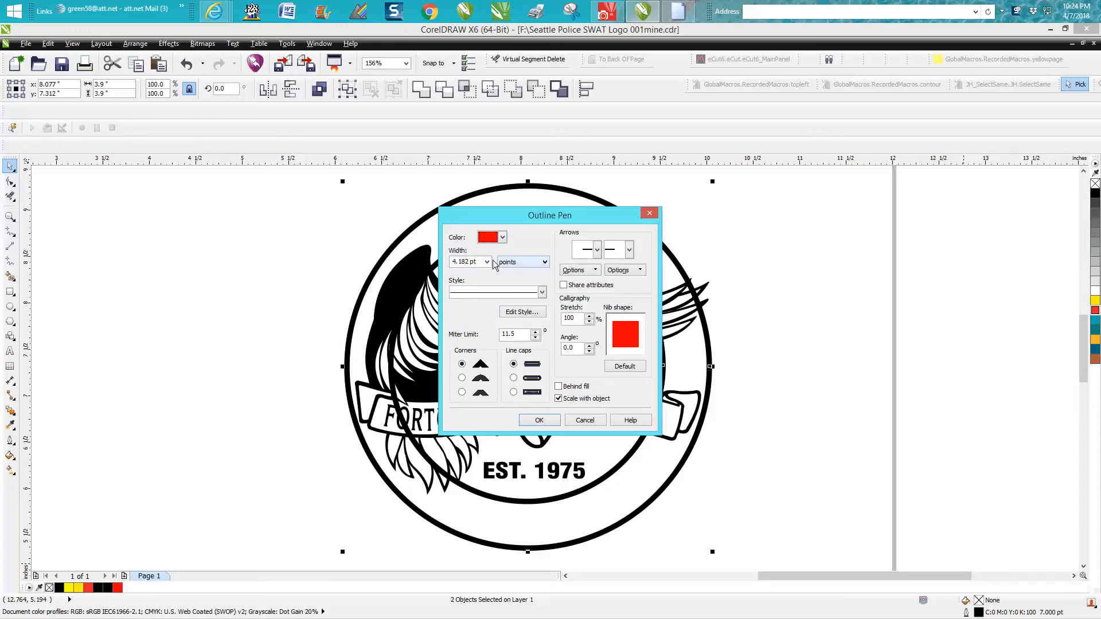
pyautogui.click(489, 262)
pyautogui.click(463, 274)
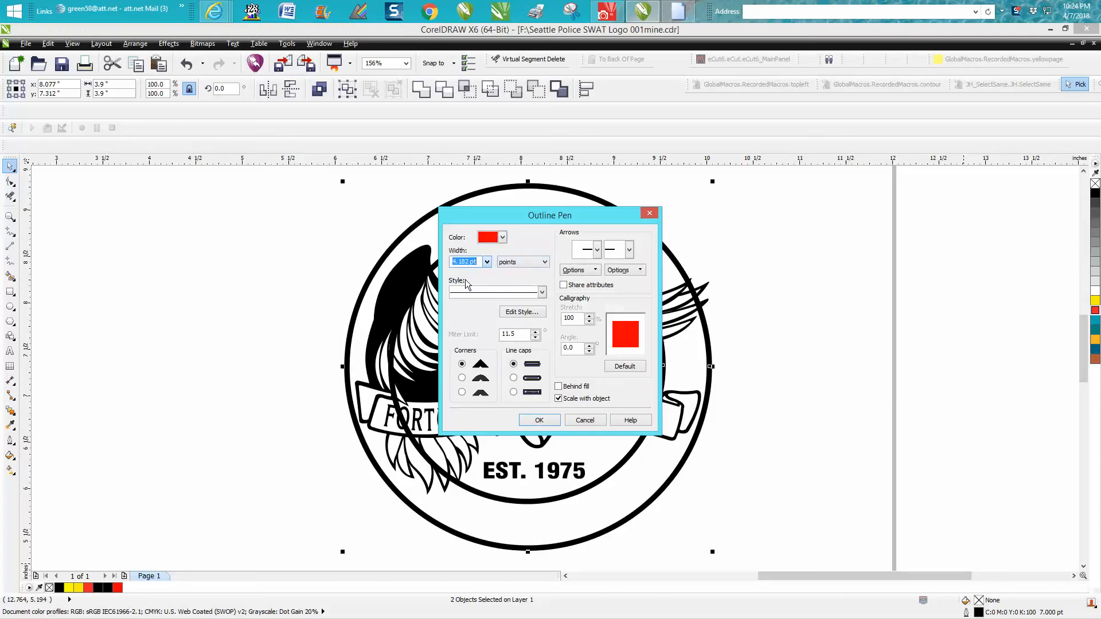
pyautogui.click(538, 420)
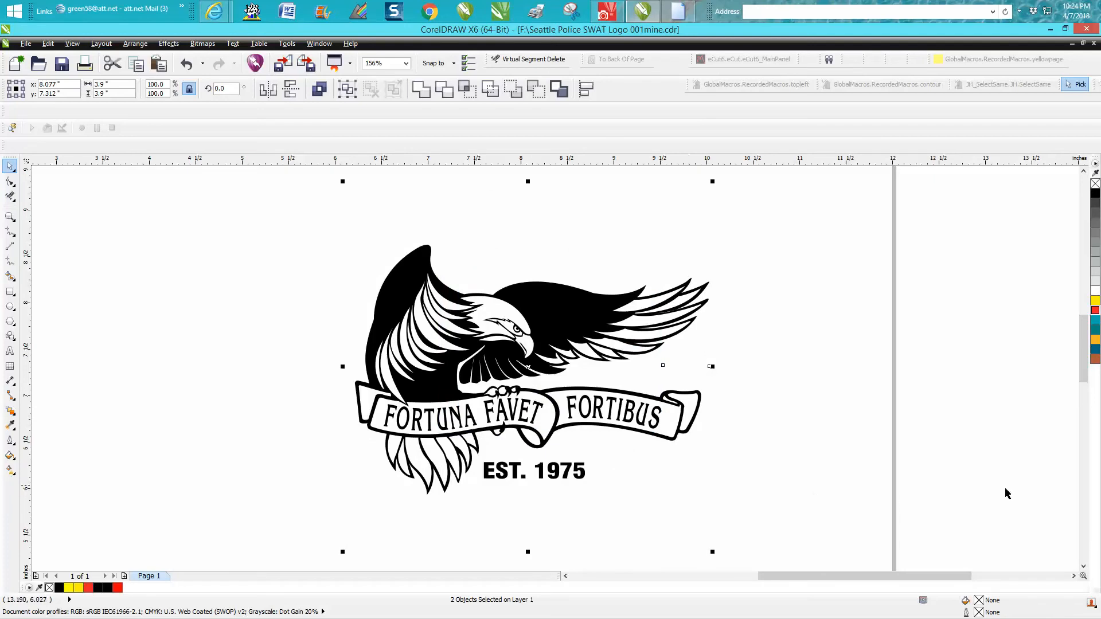
pyautogui.click(1096, 311)
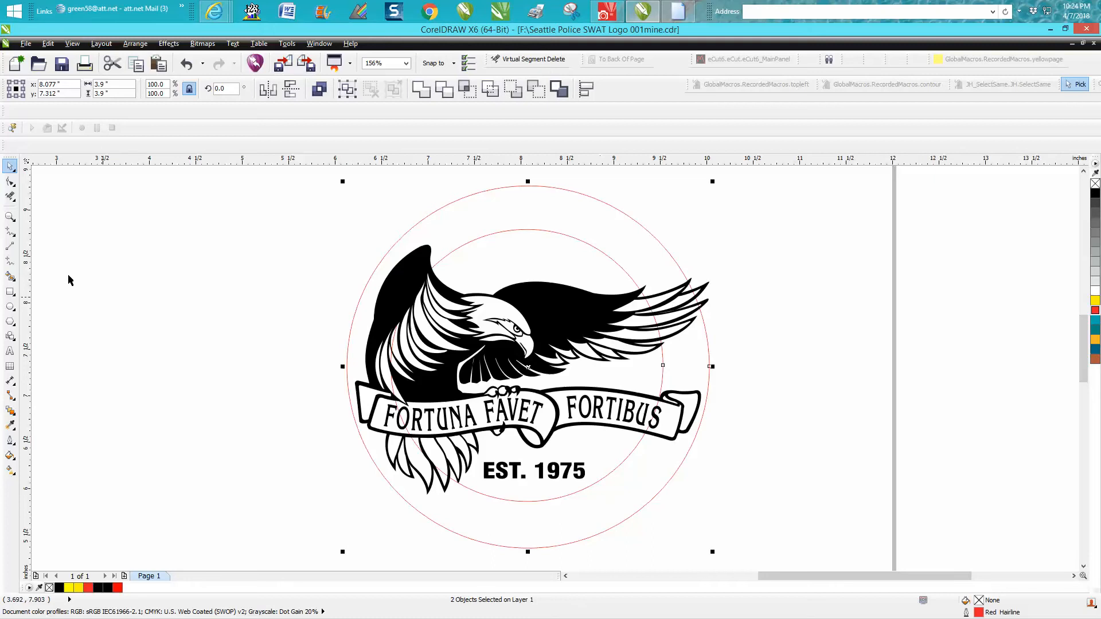
# Use Virtual Segment Delete to remove the circle segments that cross the upper feathers of the outstretched wing
pyautogui.click(10, 217)
pyautogui.moveTo(593, 251); pyautogui.dragTo(811, 397)
pyautogui.click(11, 197)
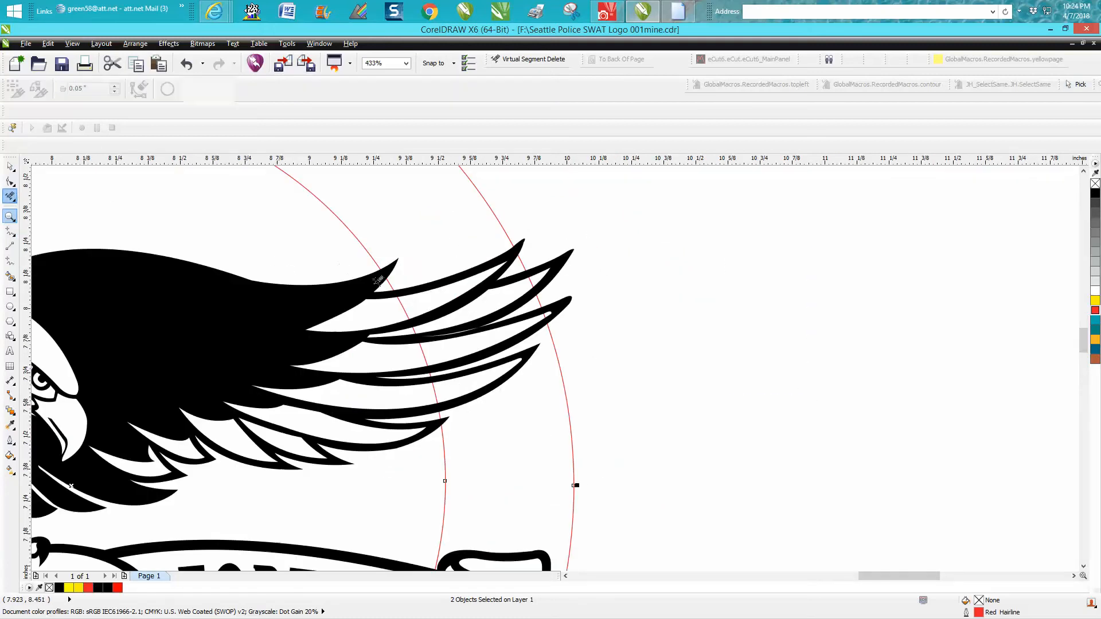
pyautogui.click(401, 298)
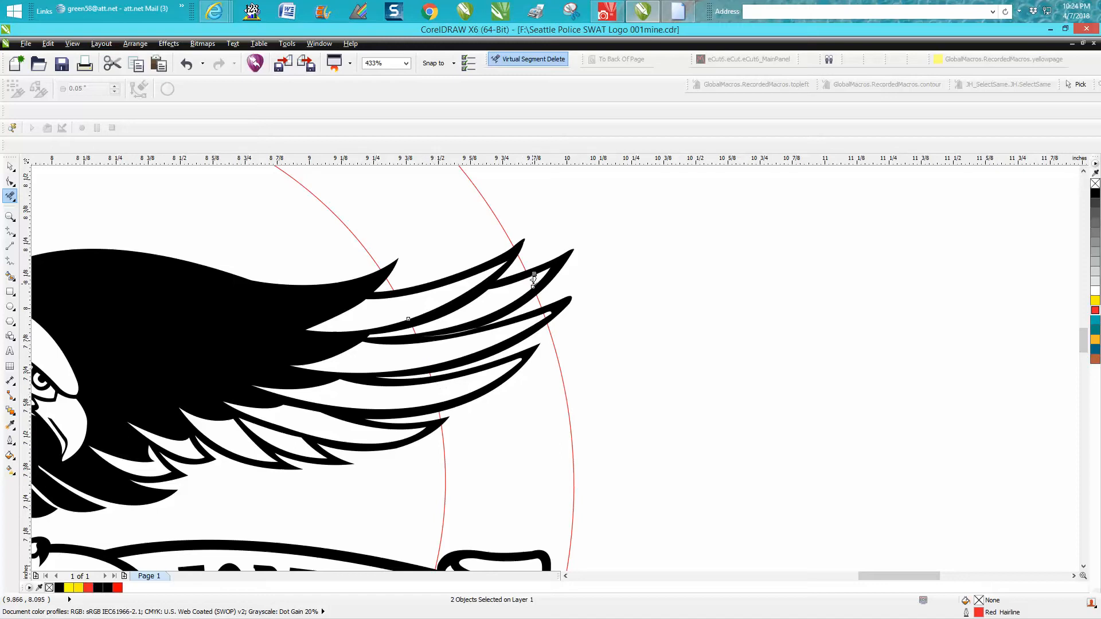
# Try to delete the outer circle's segment inside the wing's third long feather, undoing each attempt
pyautogui.click(553, 305)
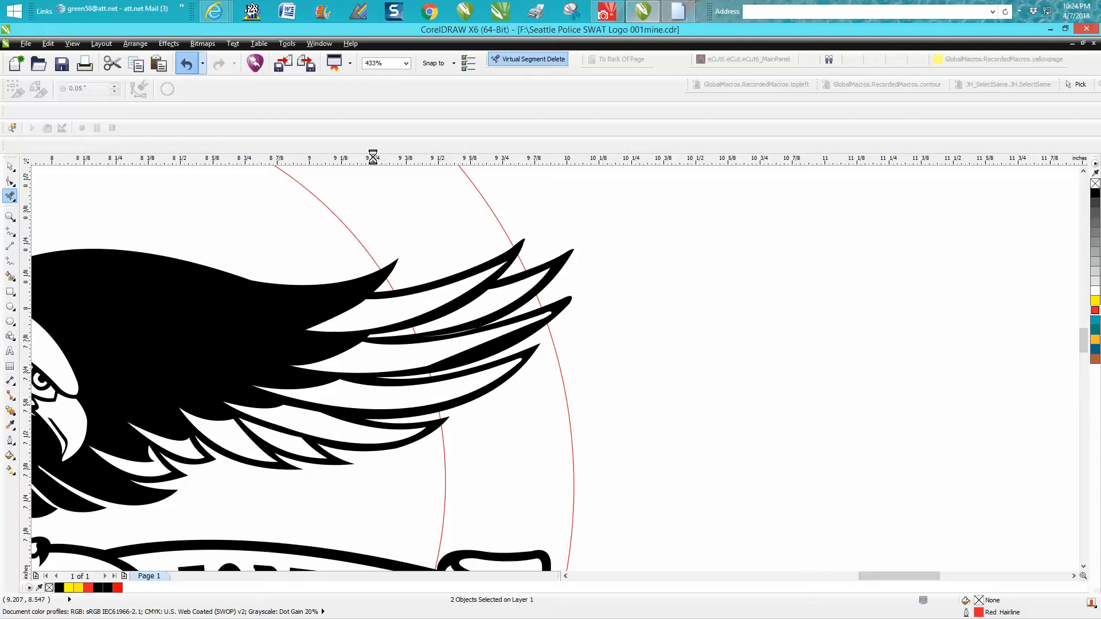
pyautogui.click(187, 64)
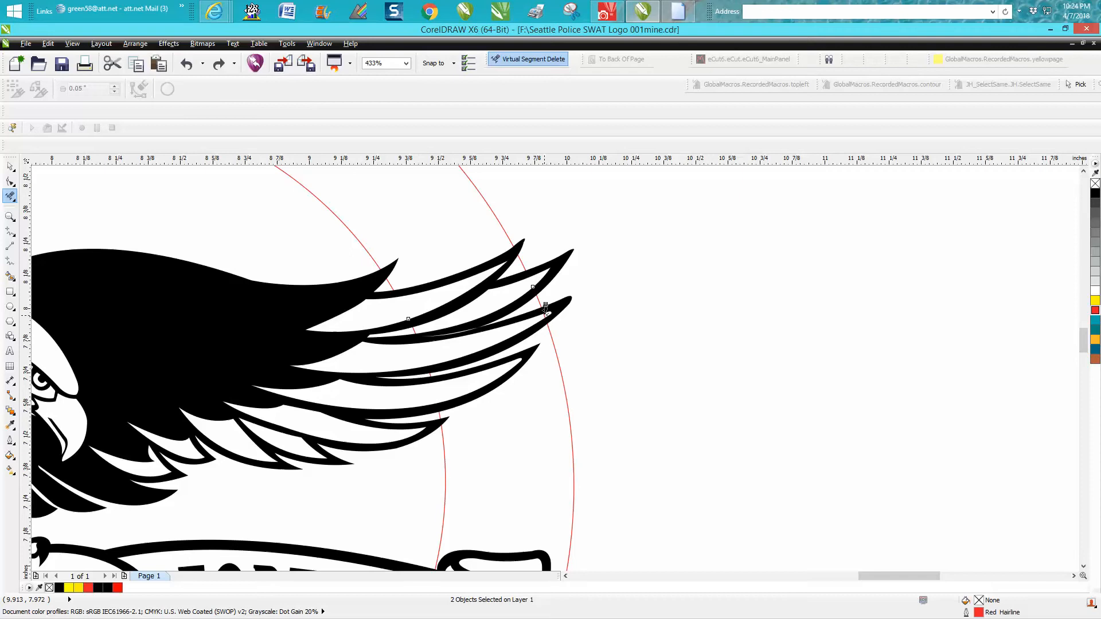
pyautogui.click(570, 307)
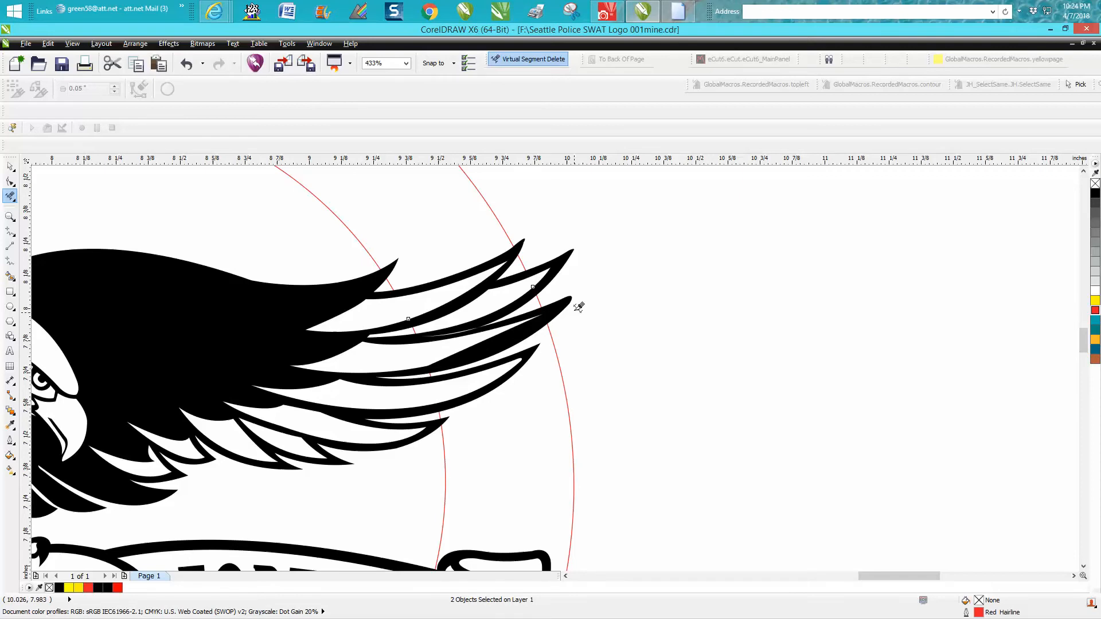
pyautogui.click(194, 63)
# Delete the outer circle's segment inside the tip of the third long wing feather with Virtual Segment Delete
pyautogui.click(10, 216)
pyautogui.moveTo(476, 243); pyautogui.dragTo(646, 370)
pyautogui.click(10, 196)
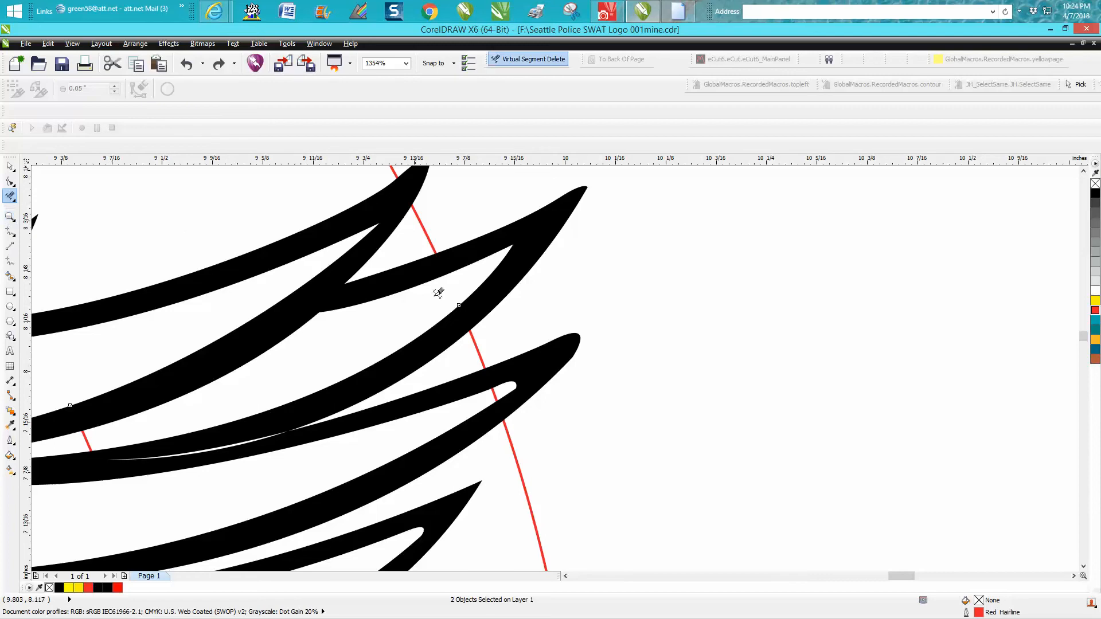
pyautogui.click(501, 386)
pyautogui.scroll(-4, 592, 381)
pyautogui.scroll(-2, 595, 354)
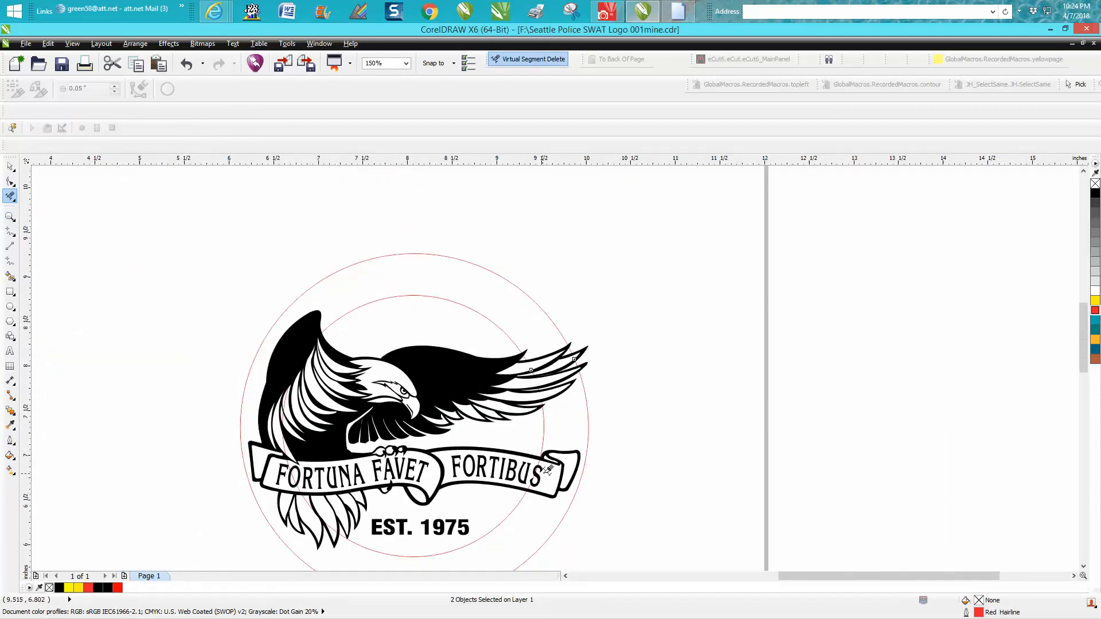
# Select the grouped eagle and banner artwork and ungroup it completely into individual objects
pyautogui.click(11, 167)
pyautogui.press('Escape')
pyautogui.click(427, 467)
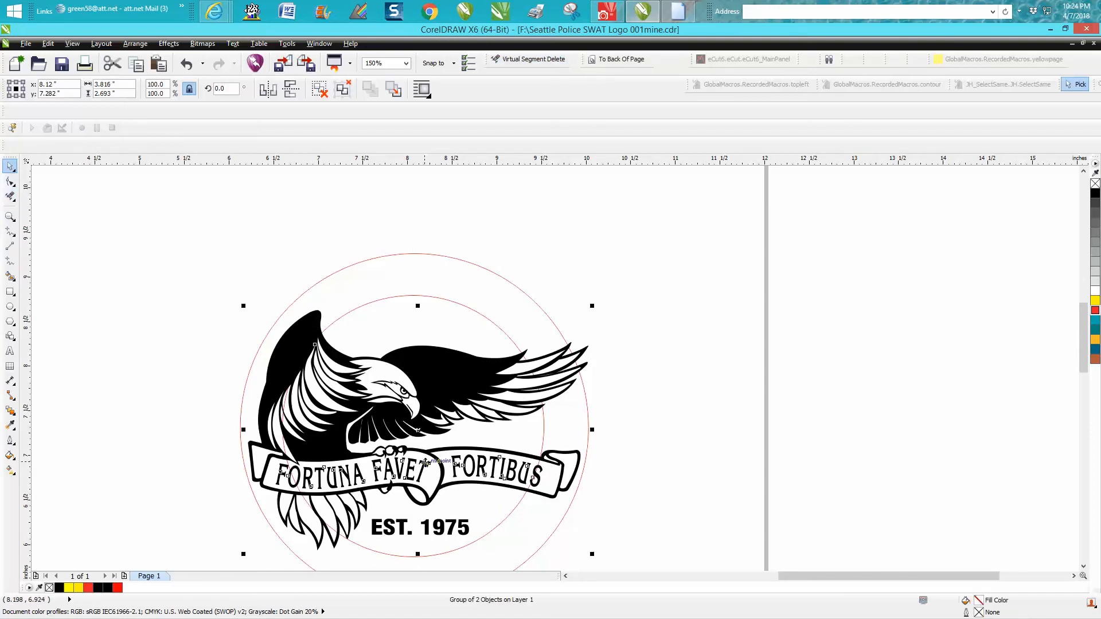
pyautogui.press('Escape')
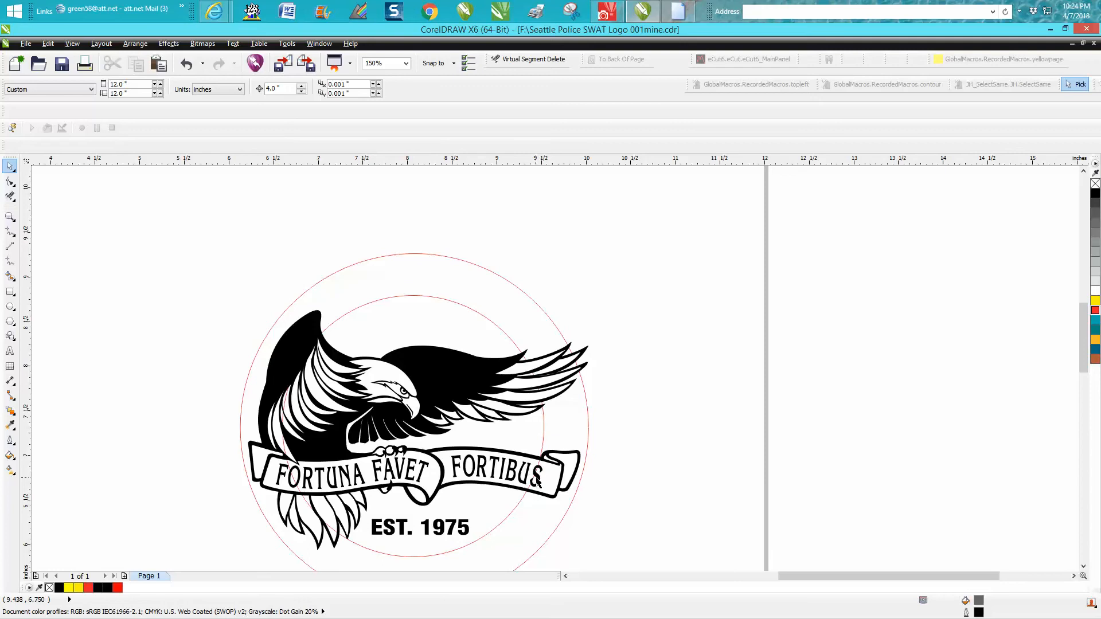
pyautogui.click(537, 482)
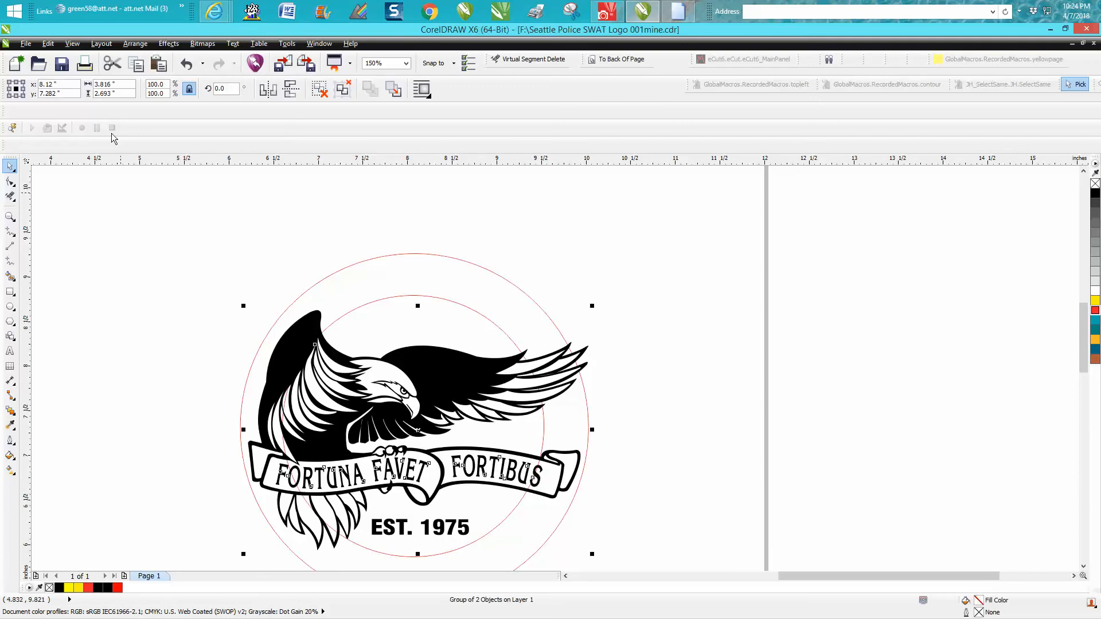
pyautogui.click(136, 43)
pyautogui.click(156, 141)
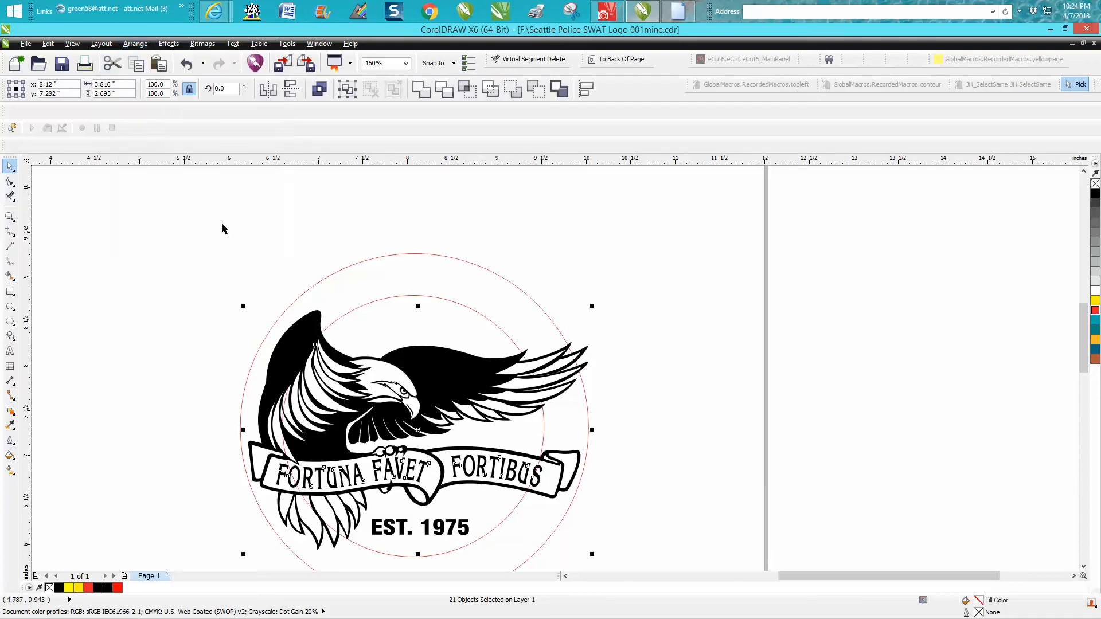
# Move the letters U and S of FORTIBUS 4 inches to the right, out of the banner
pyautogui.click(672, 461)
pyautogui.click(523, 469)
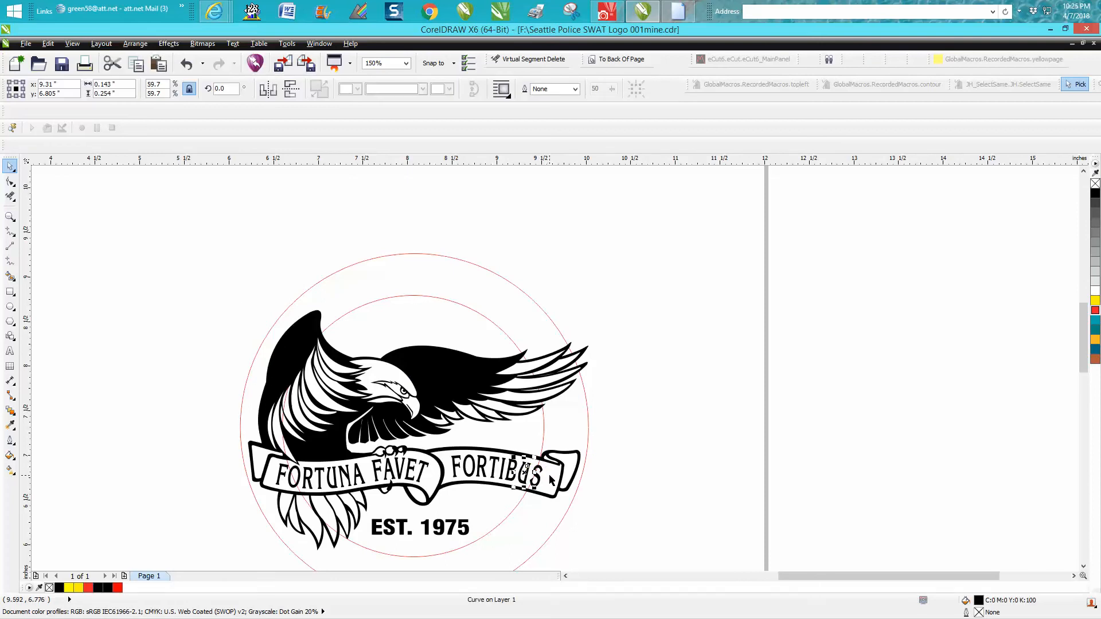
pyautogui.press('Right')
pyautogui.click(538, 488)
pyautogui.press('Right')
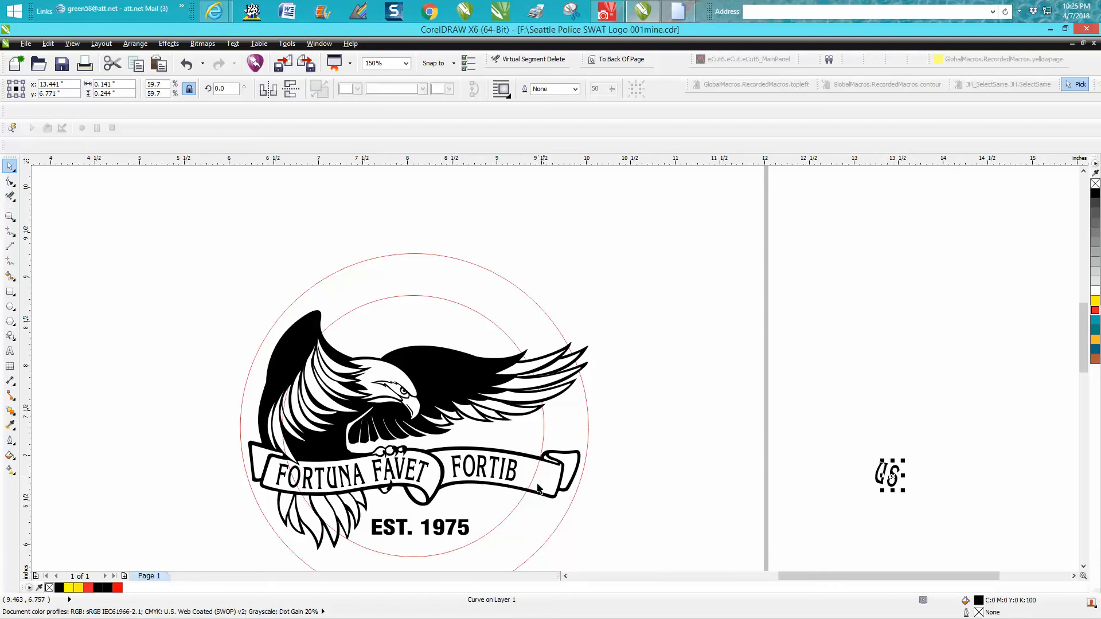
# Move FORTUNA's F 4 inches left and its O 4 inches down, and remove the inner circle's segments inside the banner with Virtual Segment Delete
pyautogui.click(279, 476)
pyautogui.press('Left')
pyautogui.click(299, 481)
pyautogui.press('Down')
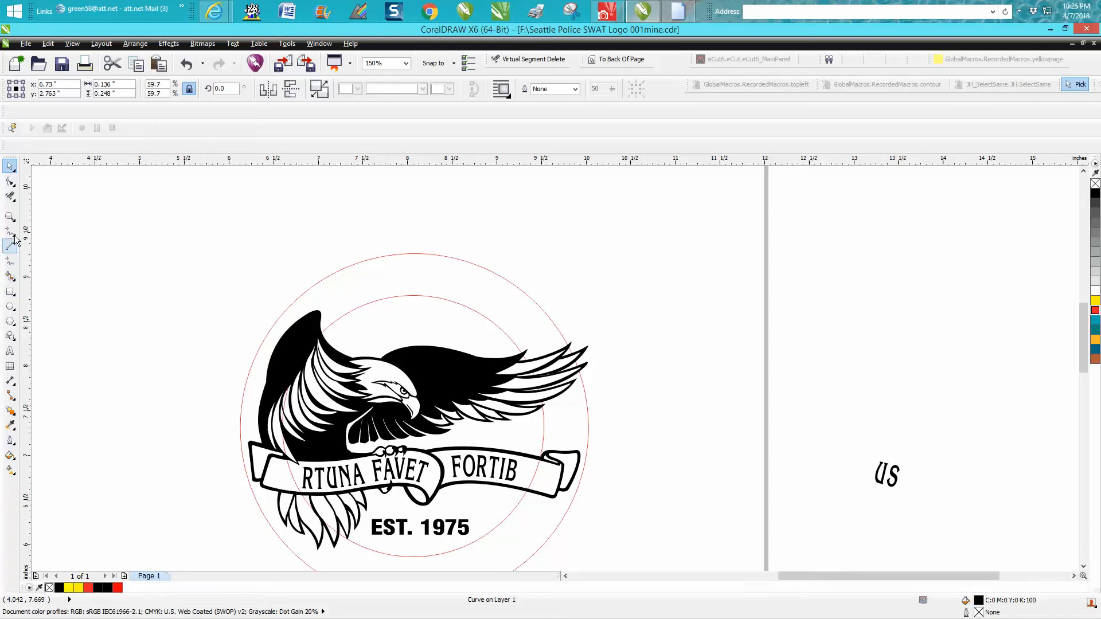
pyautogui.click(9, 196)
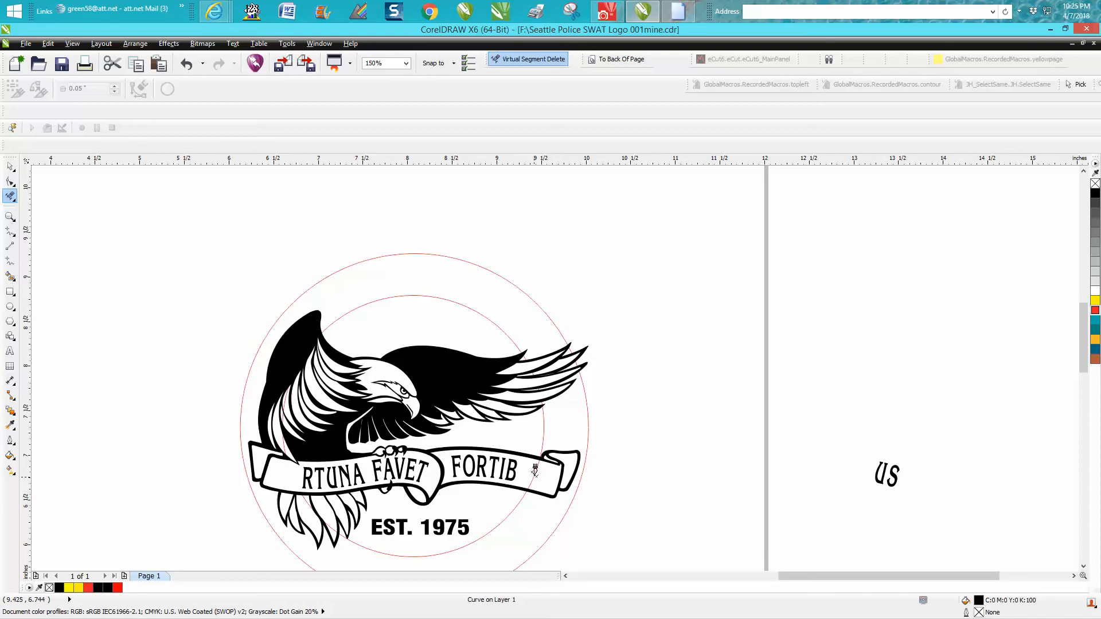
# Return the U and S to the banner by moving them 4 inches left, and the F by moving it 4 inches right
pyautogui.click(10, 166)
pyautogui.moveTo(897, 492); pyautogui.dragTo(931, 510)
pyautogui.press('Left')
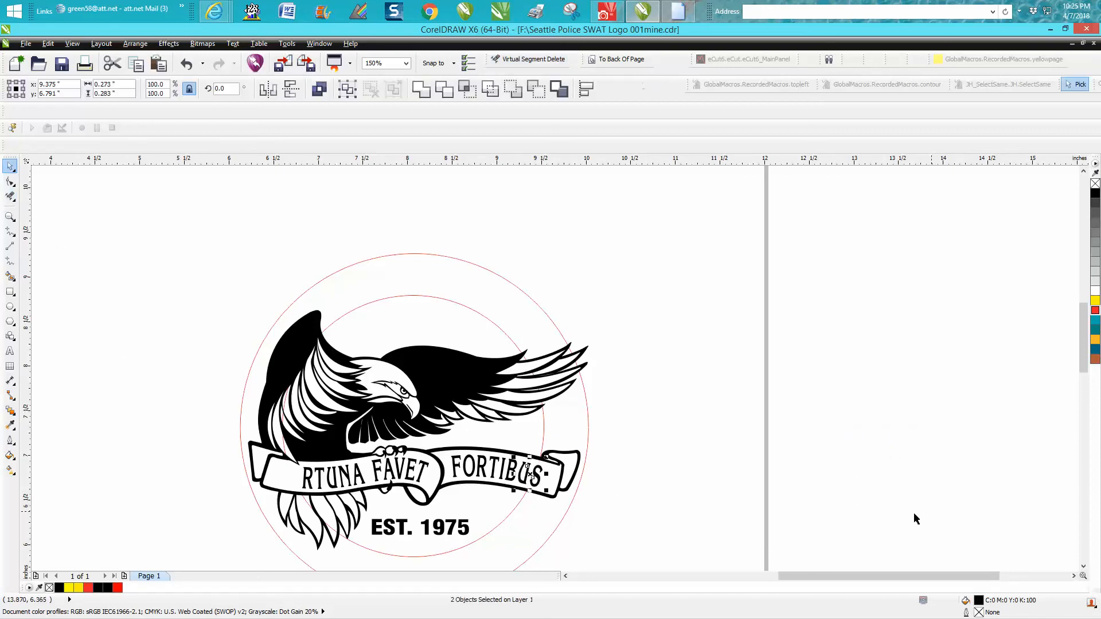
pyautogui.scroll(-2, 417, 552)
pyautogui.moveTo(300, 545); pyautogui.dragTo(324, 551)
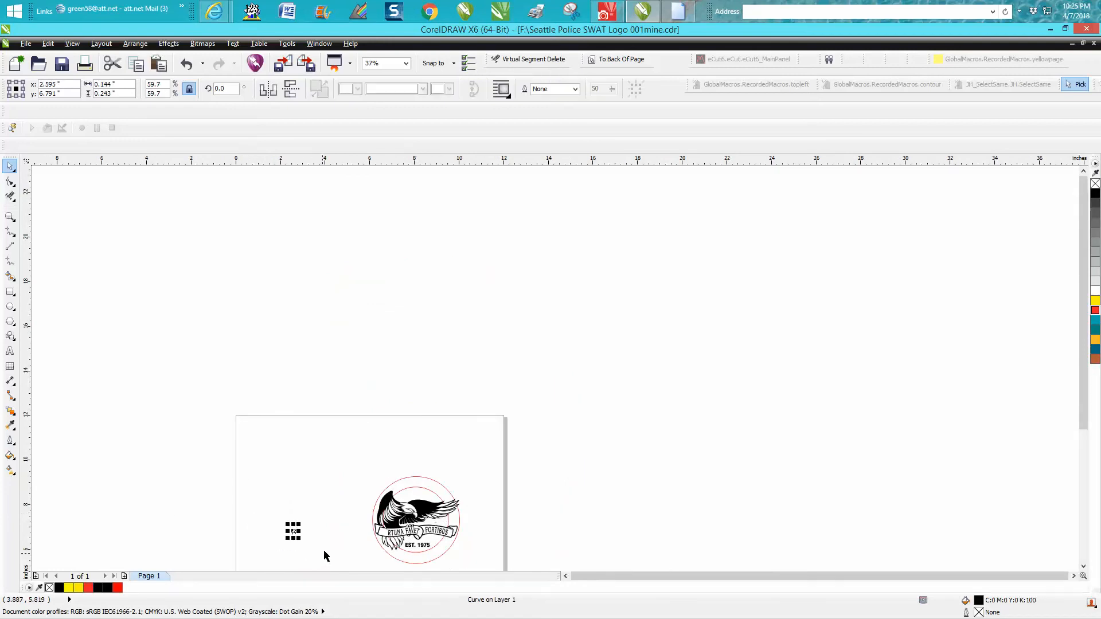
pyautogui.press('Right')
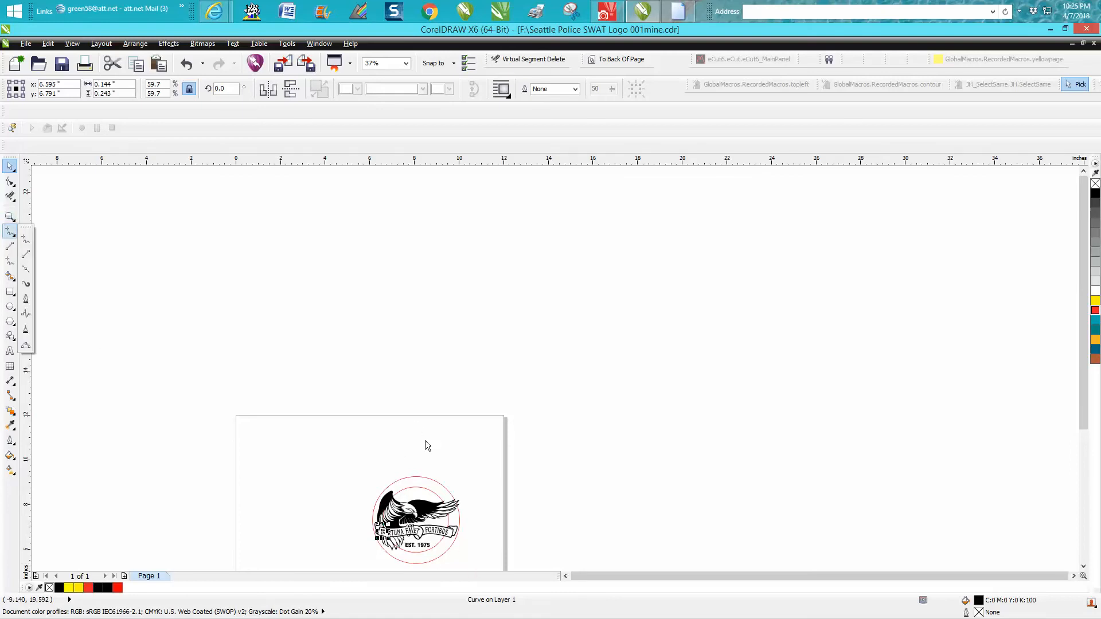
# Locate the displaced O below the logo and move it 4 inches up, back into FORTUNA
pyautogui.click(10, 217)
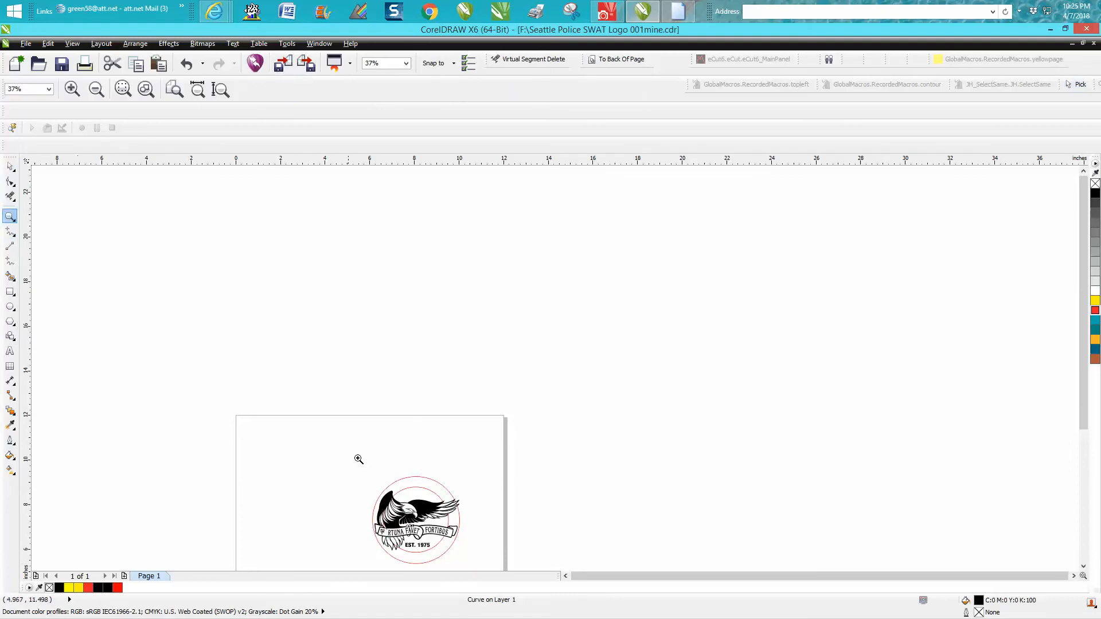
pyautogui.click(517, 568)
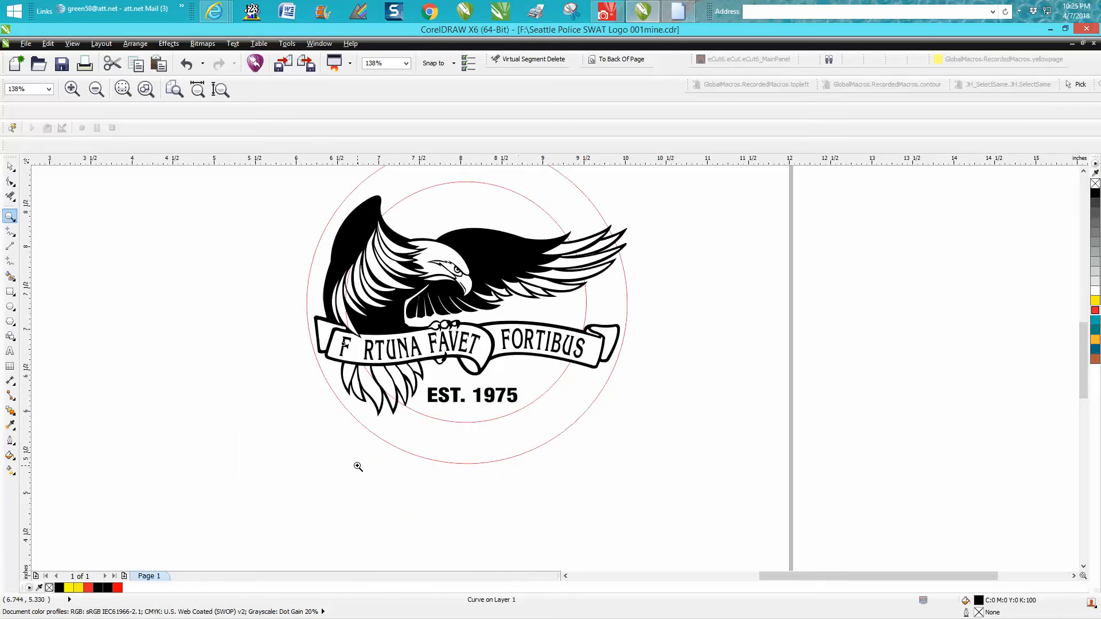
pyautogui.scroll(-2, 358, 467)
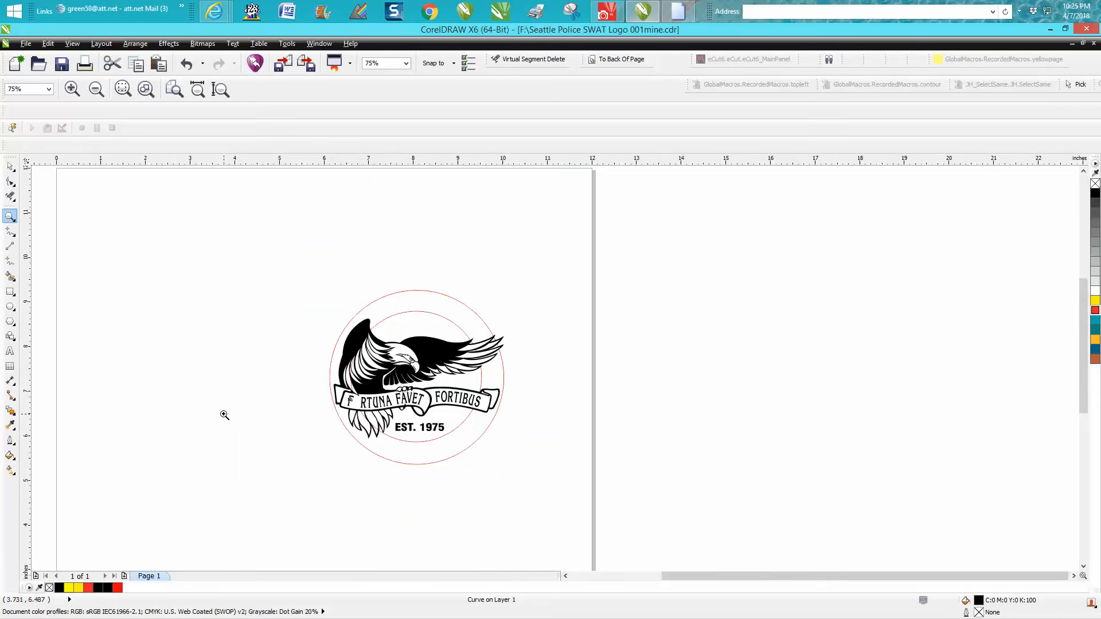
pyautogui.scroll(1, 225, 415)
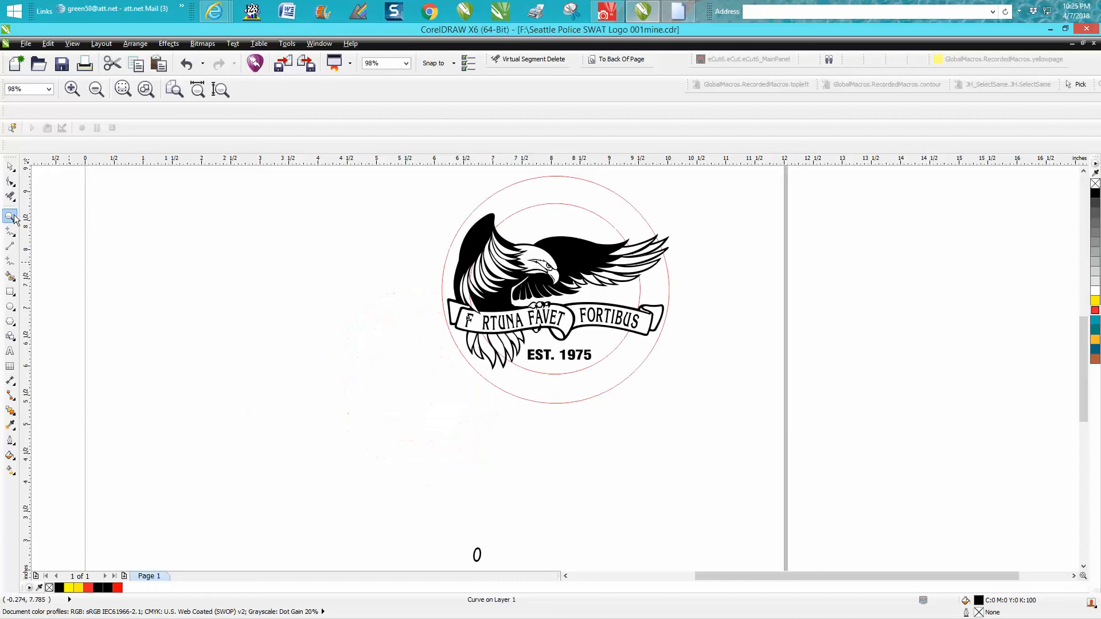
pyautogui.click(10, 167)
pyautogui.click(479, 551)
pyautogui.press('Up')
pyautogui.click(452, 478)
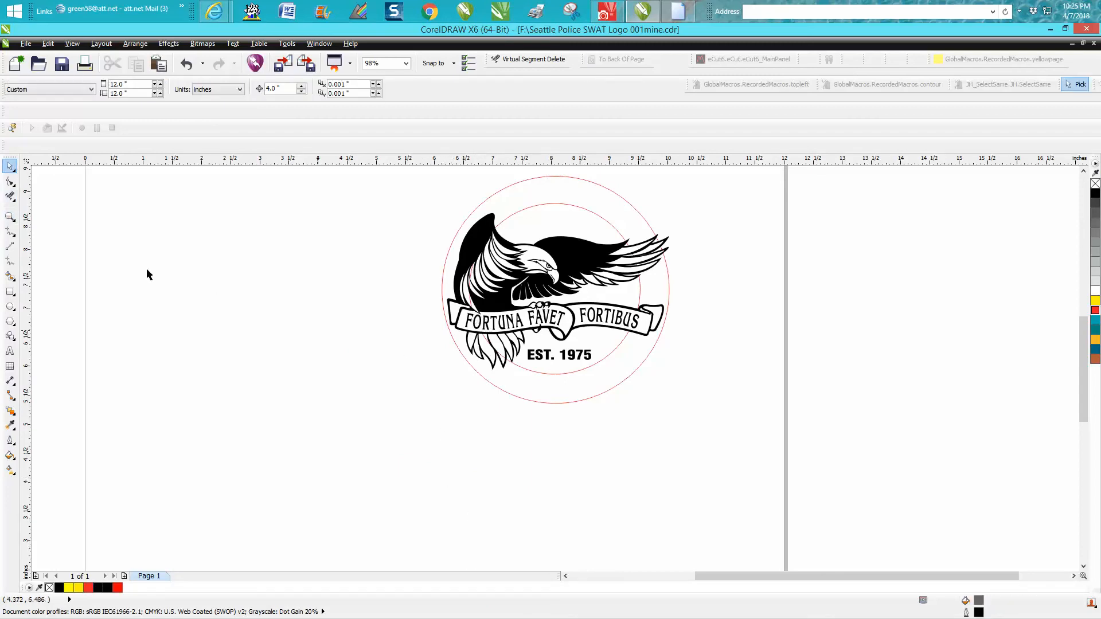
# Use Virtual Segment Delete to clear the remaining inner circle segments crossing the banner and the eagle's feathers
pyautogui.click(10, 216)
pyautogui.moveTo(428, 241); pyautogui.dragTo(630, 402)
pyautogui.click(10, 196)
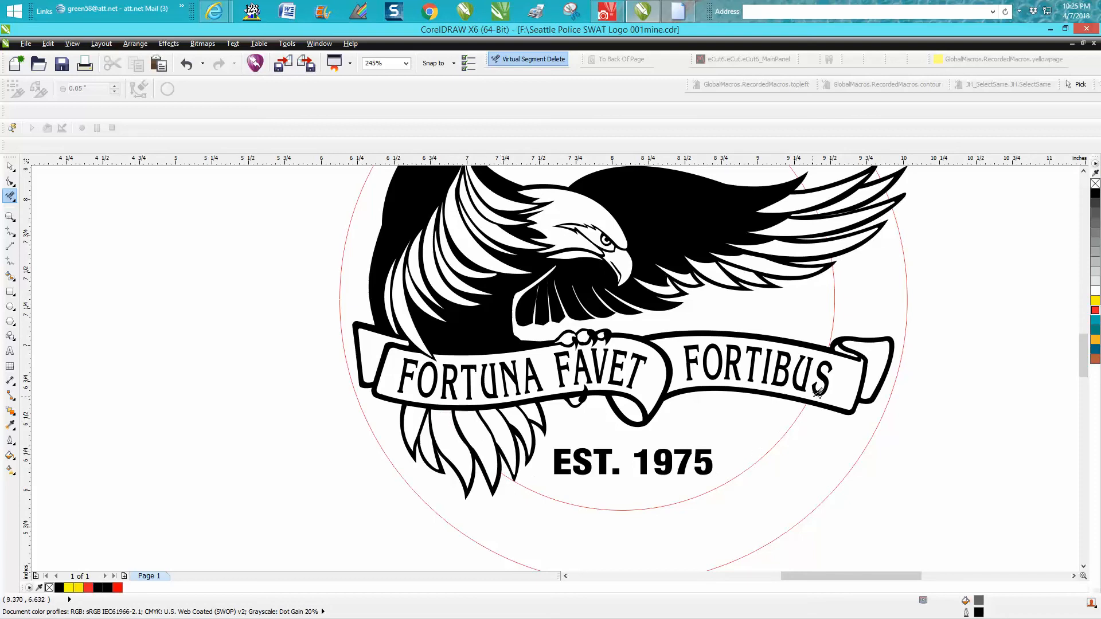
pyautogui.scroll(-3, 875, 314)
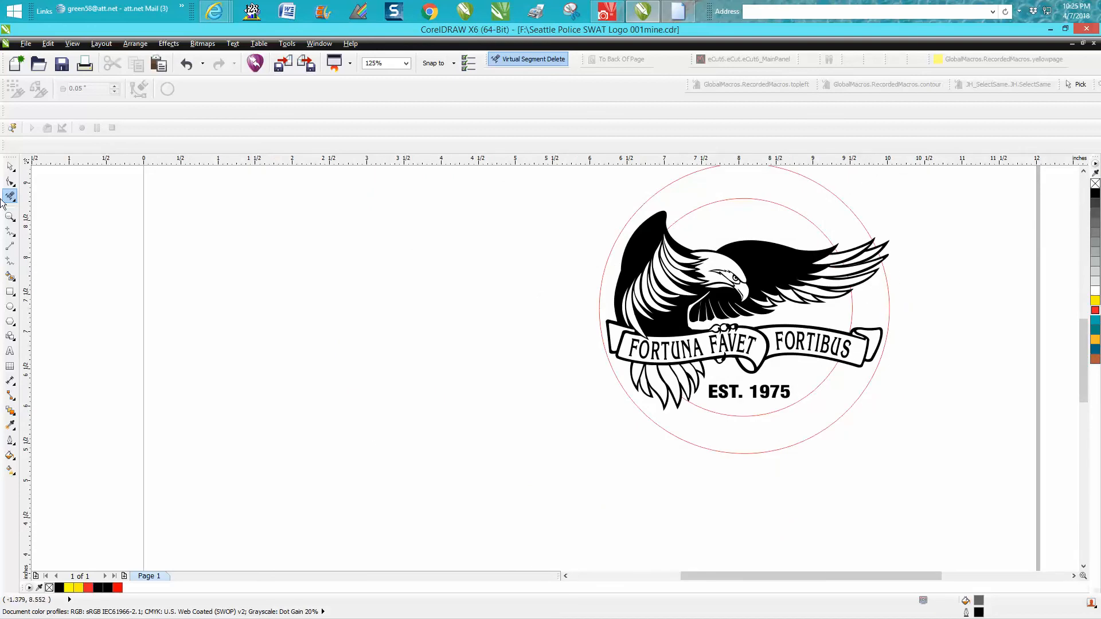
pyautogui.click(10, 166)
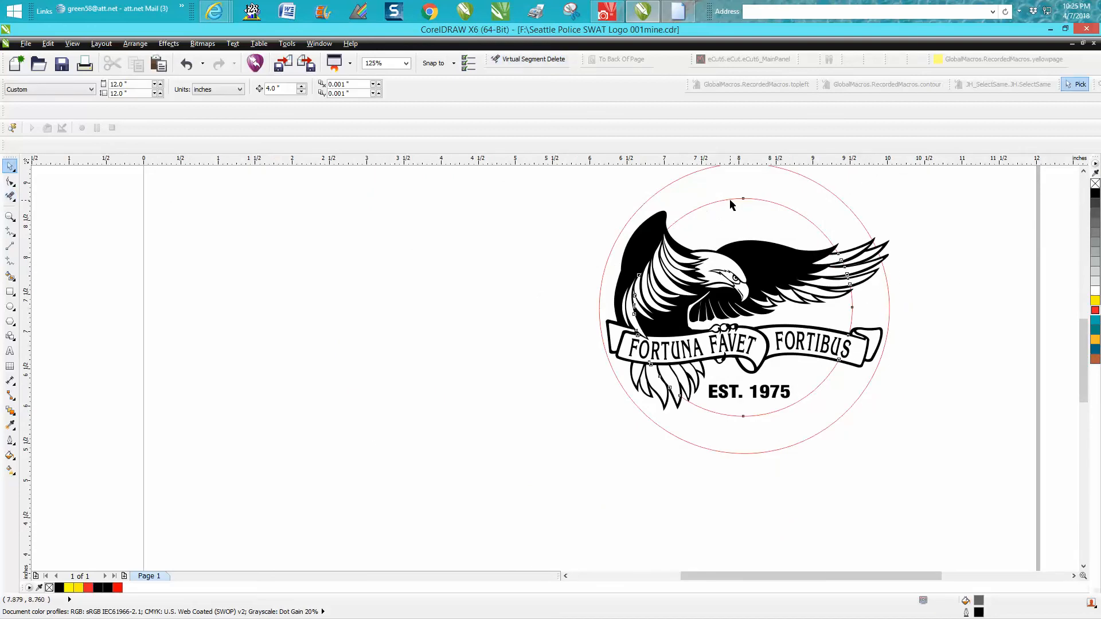
# Give the inner circle a black outline with a width of 4.182 pt
pyautogui.click(731, 201)
pyautogui.doubleClick(979, 612)
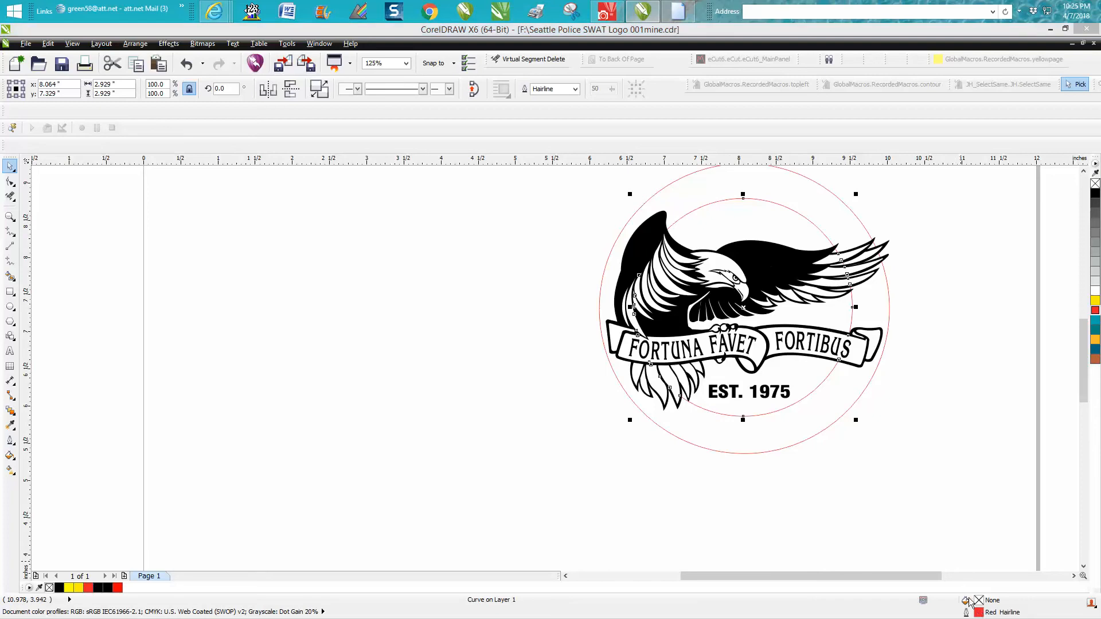
pyautogui.click(502, 237)
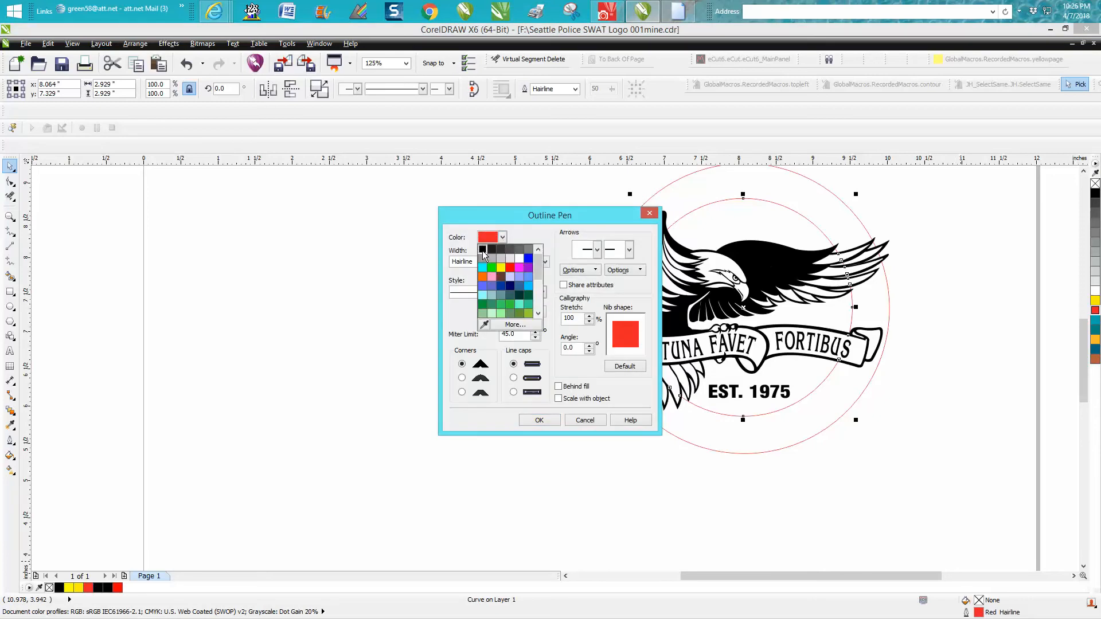
pyautogui.click(483, 250)
pyautogui.click(486, 262)
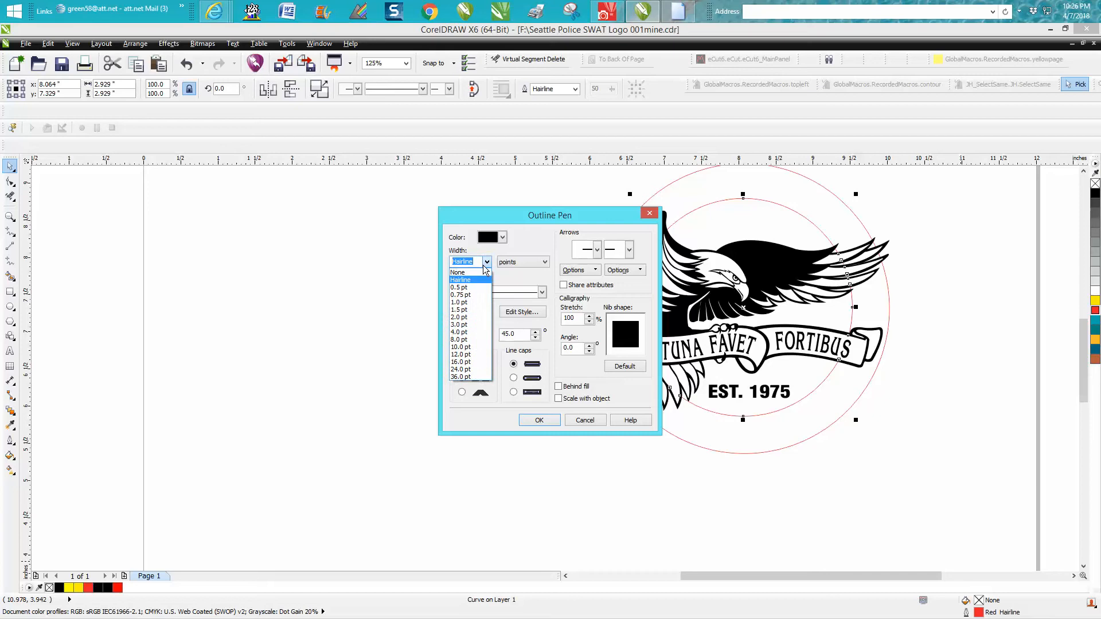
pyautogui.click(474, 264)
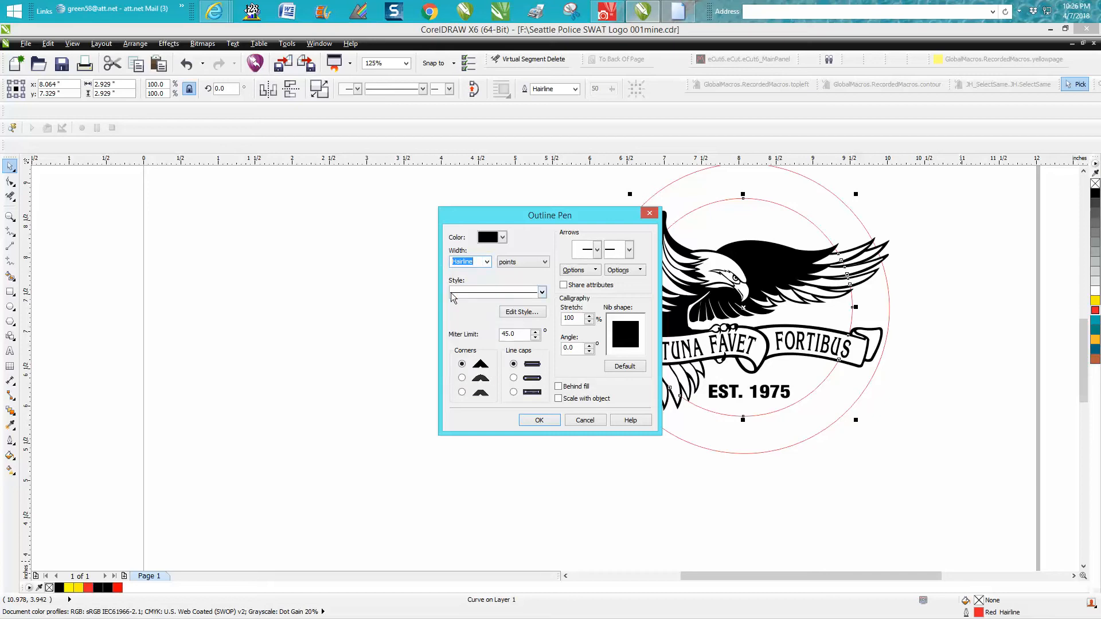
pyautogui.write('4.182')
pyautogui.press('Return')
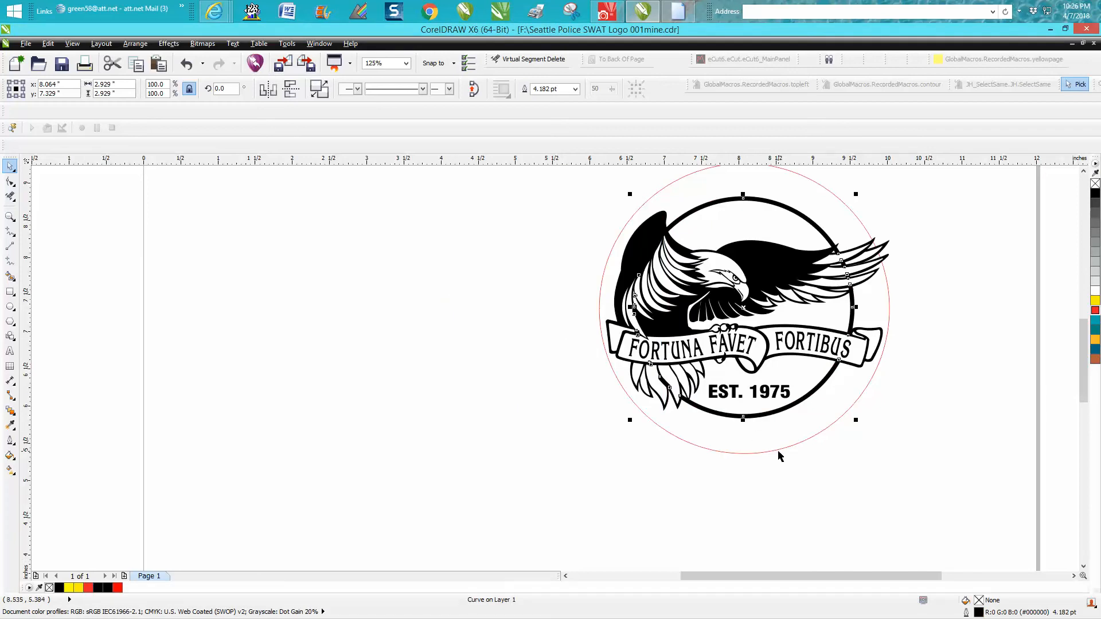
# Set the outer circle's outline to black with a width of 4.182 pt
pyautogui.click(857, 522)
pyautogui.click(800, 445)
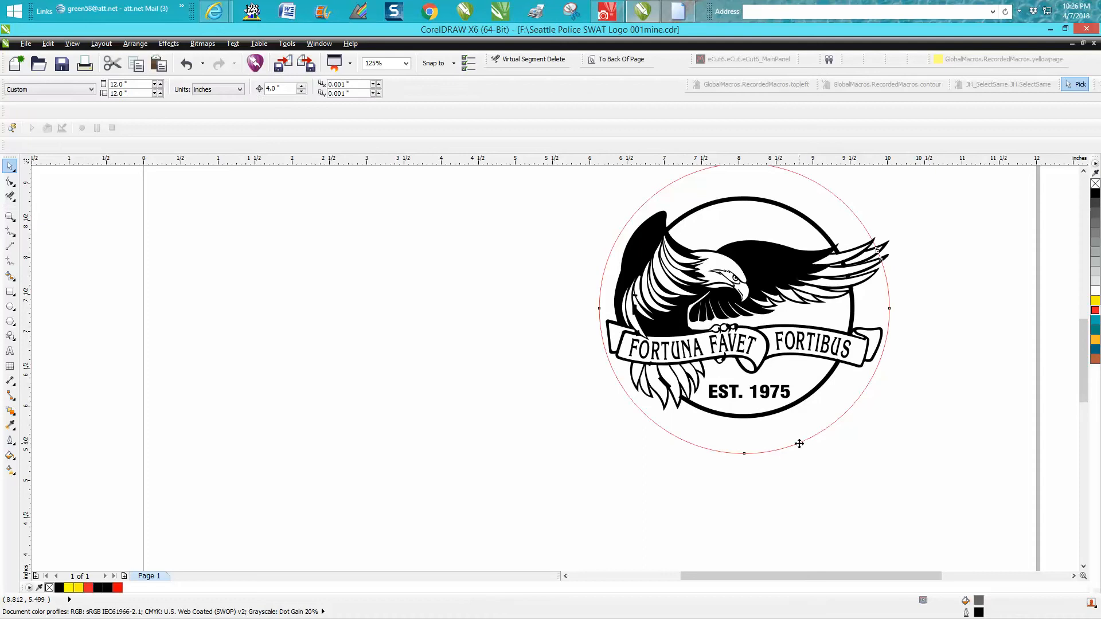
pyautogui.doubleClick(978, 612)
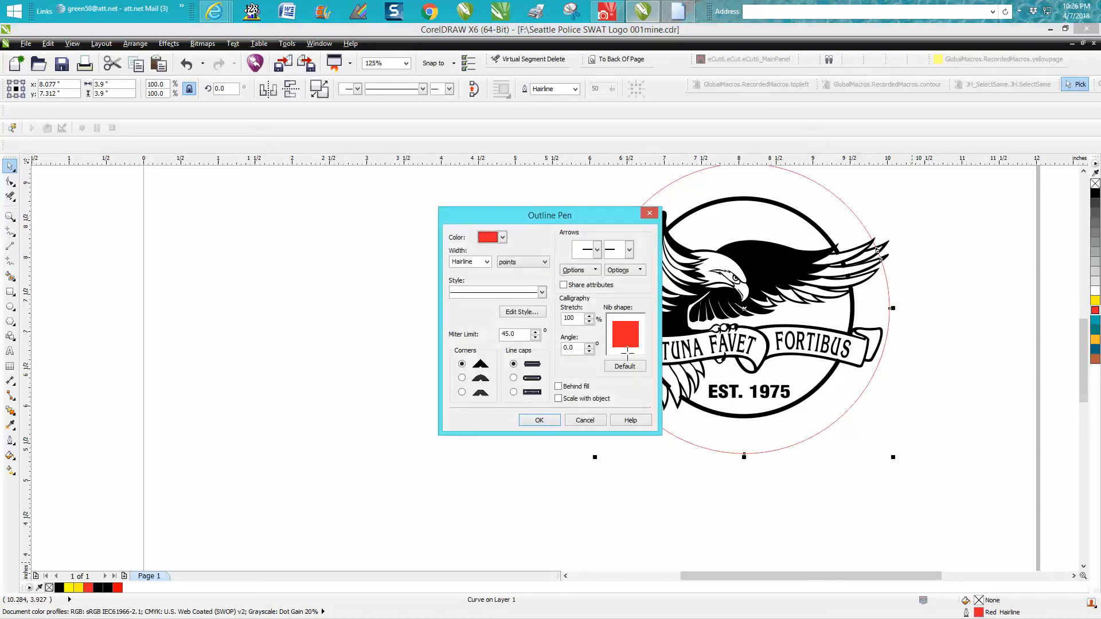
pyautogui.click(486, 262)
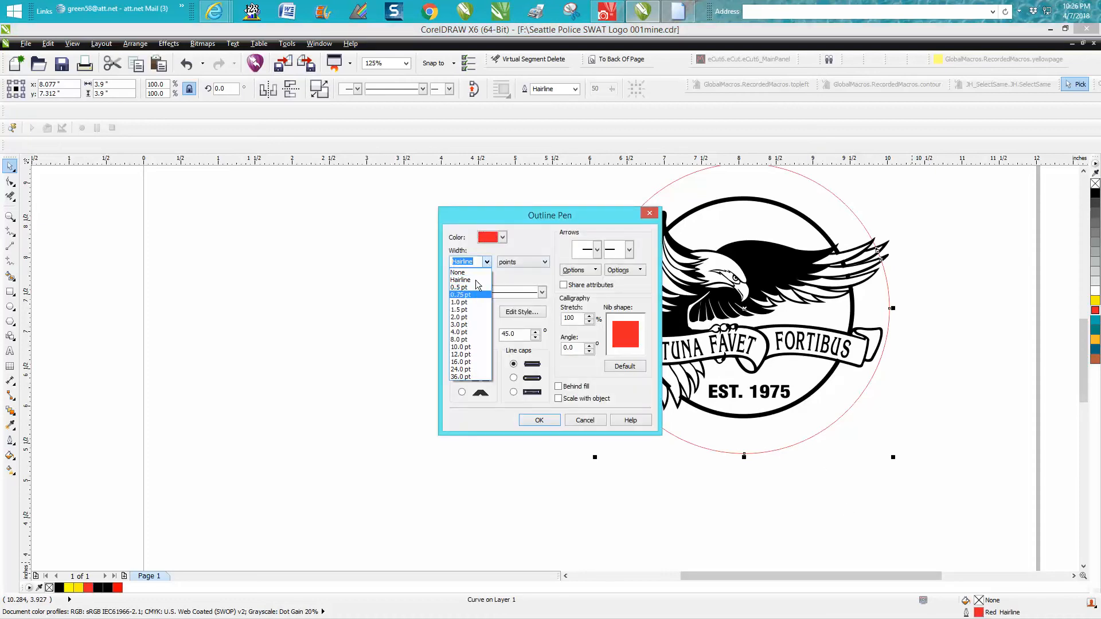
pyautogui.click(475, 263)
pyautogui.write('4.182')
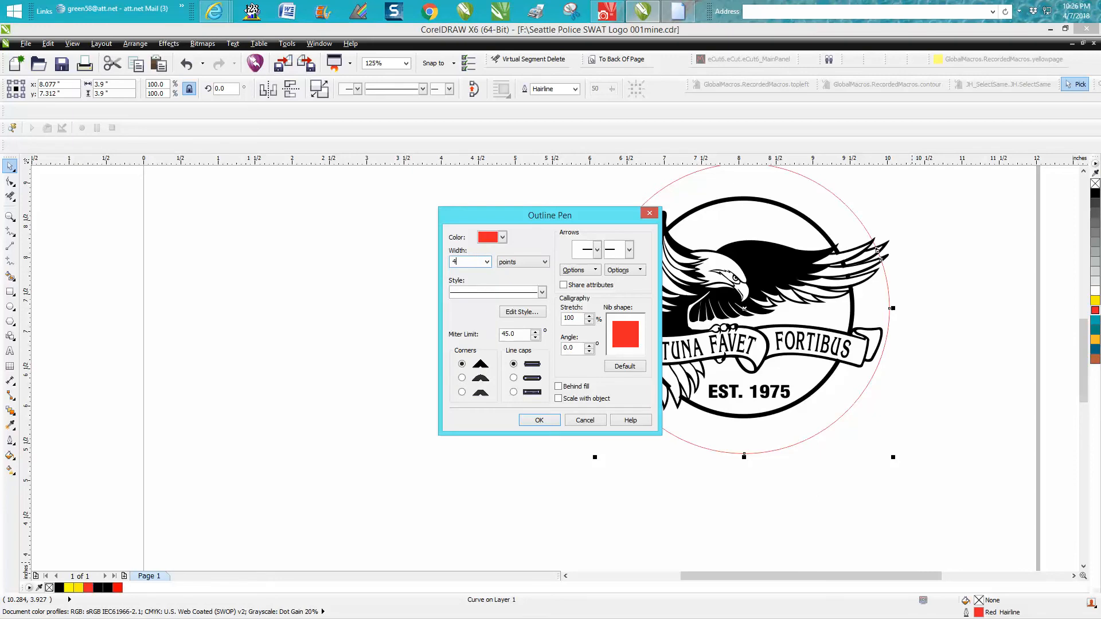
pyautogui.click(503, 237)
pyautogui.click(485, 254)
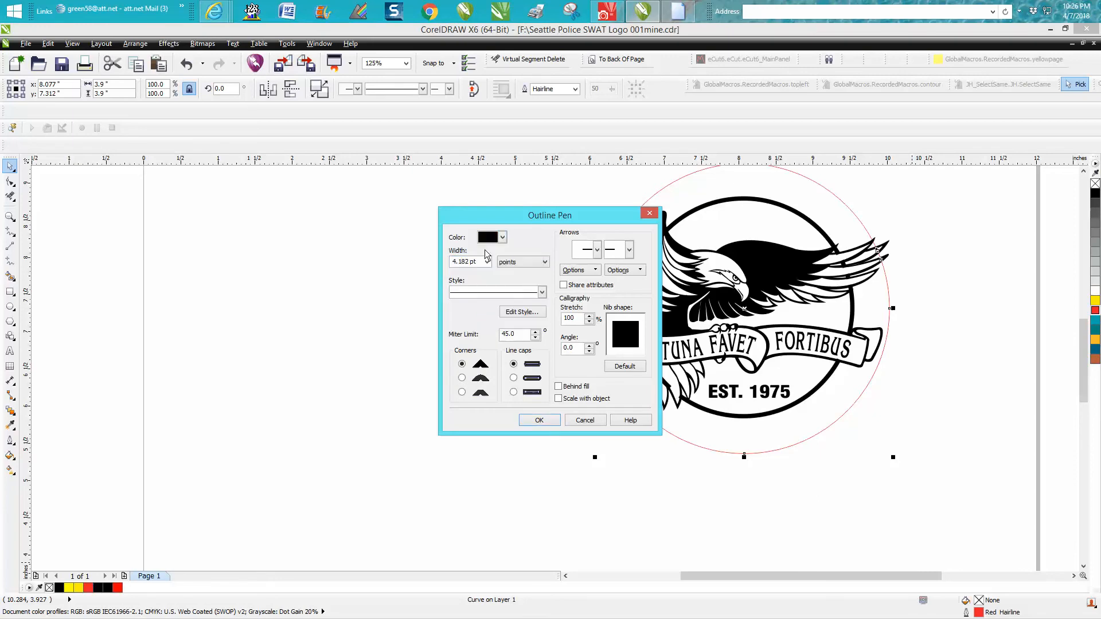
pyautogui.click(553, 421)
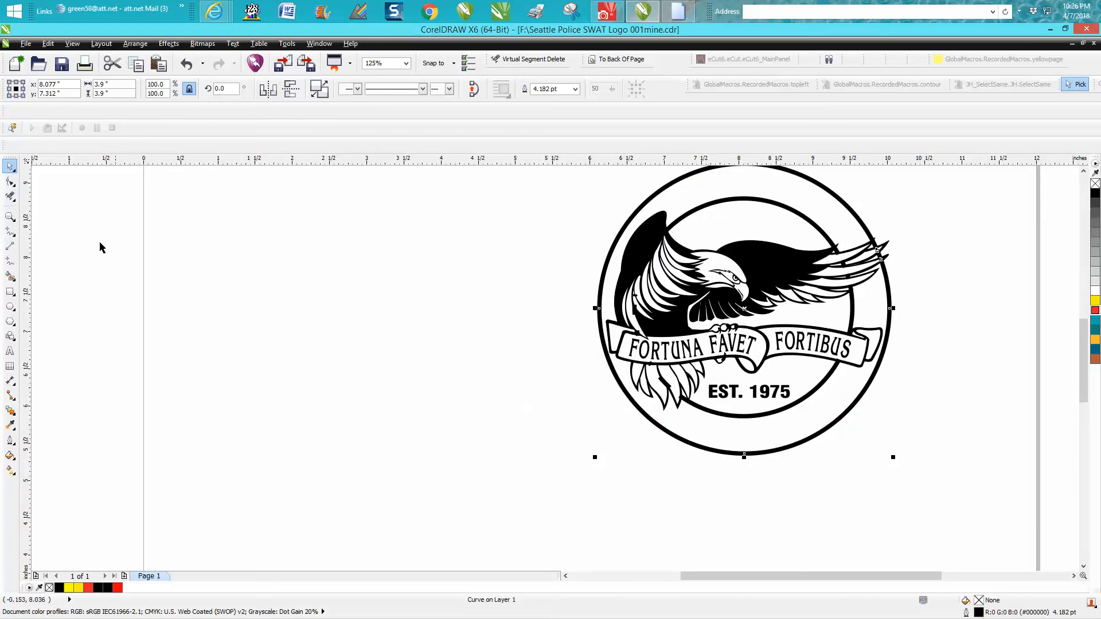
# Pull the inner circle's upper arc end back into the wing's top feather so it no longer protrudes
pyautogui.click(10, 217)
pyautogui.moveTo(814, 242); pyautogui.dragTo(877, 288)
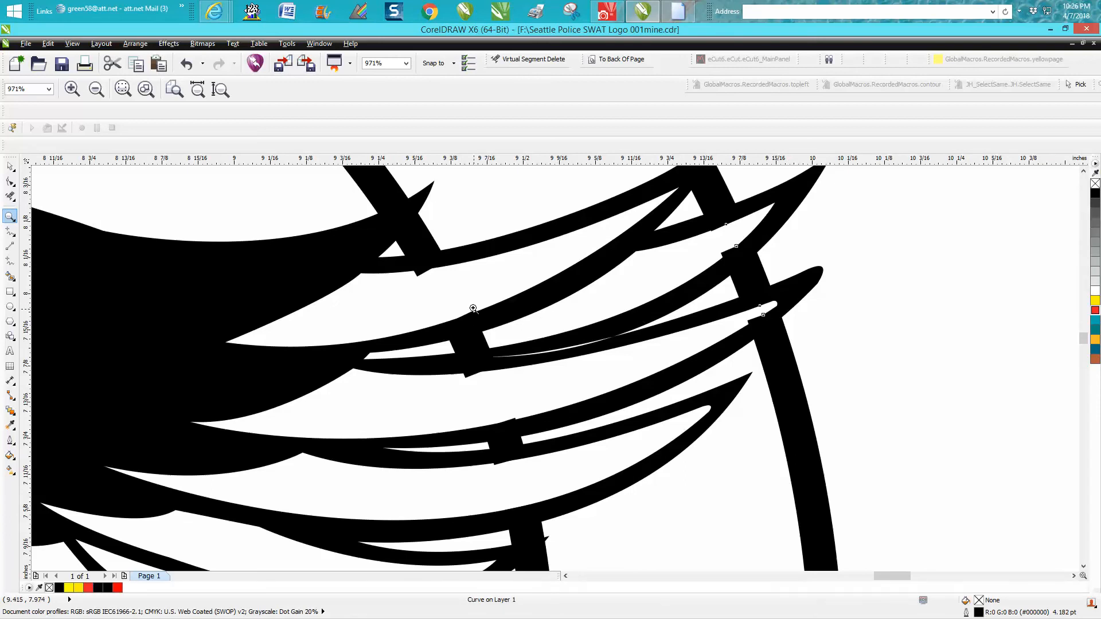
pyautogui.scroll(-2, 472, 304)
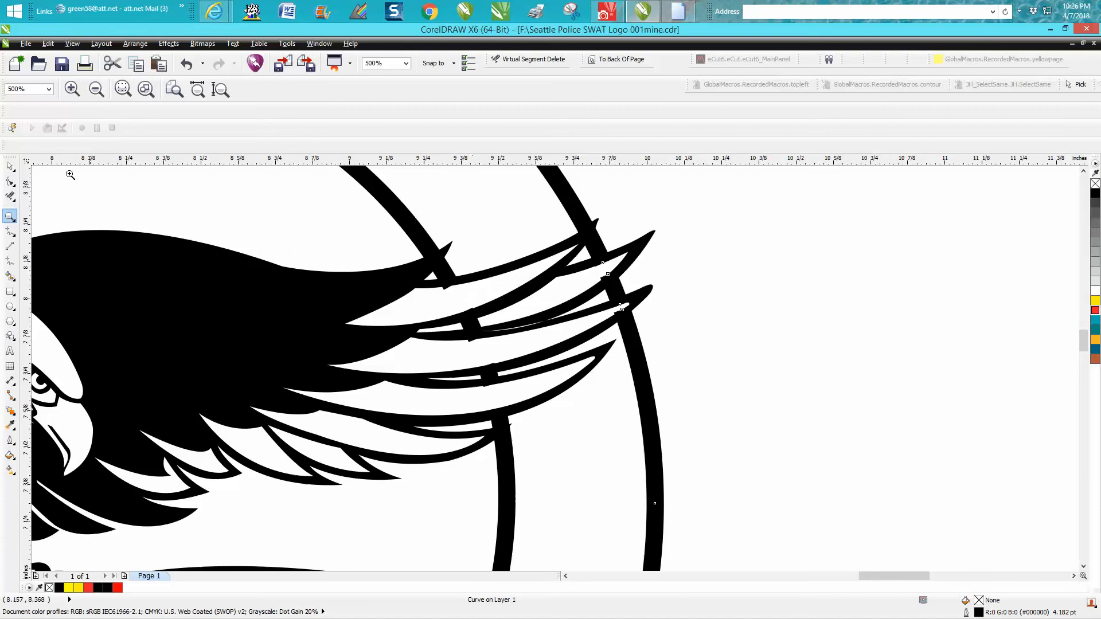
pyautogui.click(10, 181)
pyautogui.click(447, 278)
pyautogui.moveTo(451, 285); pyautogui.dragTo(439, 265)
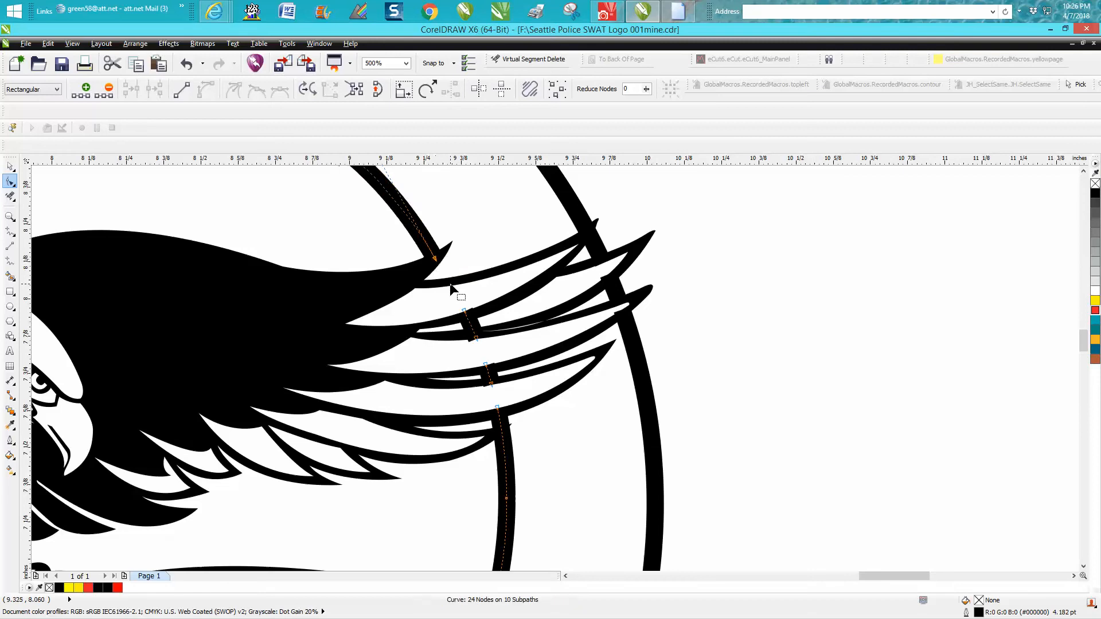
# Move the end nodes of the two short inner circle pieces between the wing feathers inward so they stay inside the feather outlines
pyautogui.scroll(-2, 451, 285)
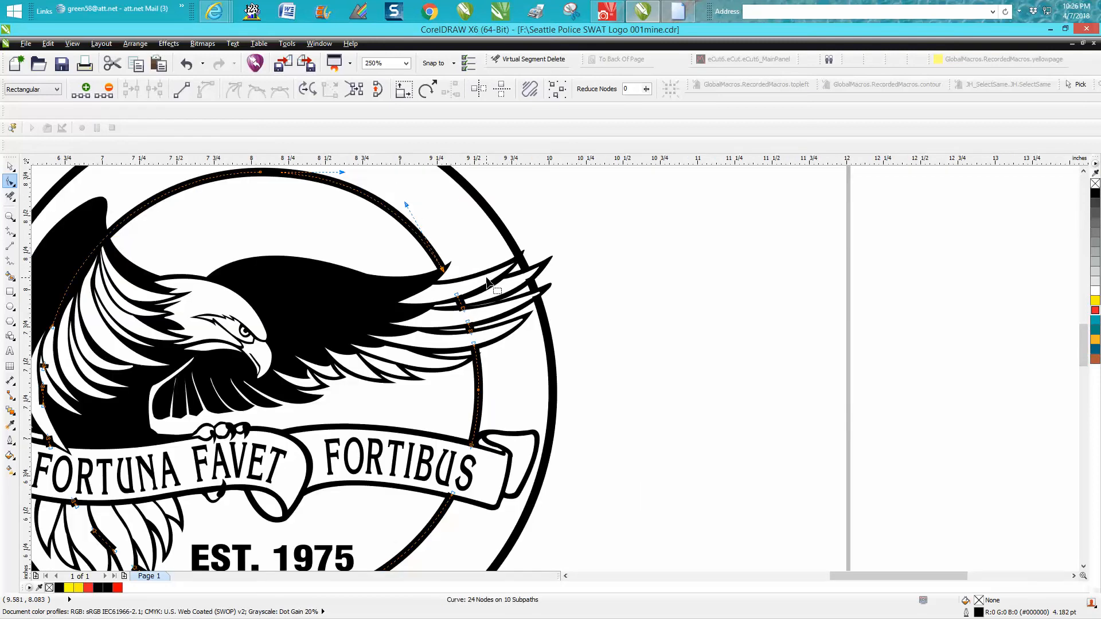
pyautogui.click(9, 216)
pyautogui.moveTo(442, 283); pyautogui.dragTo(520, 342)
pyautogui.click(11, 182)
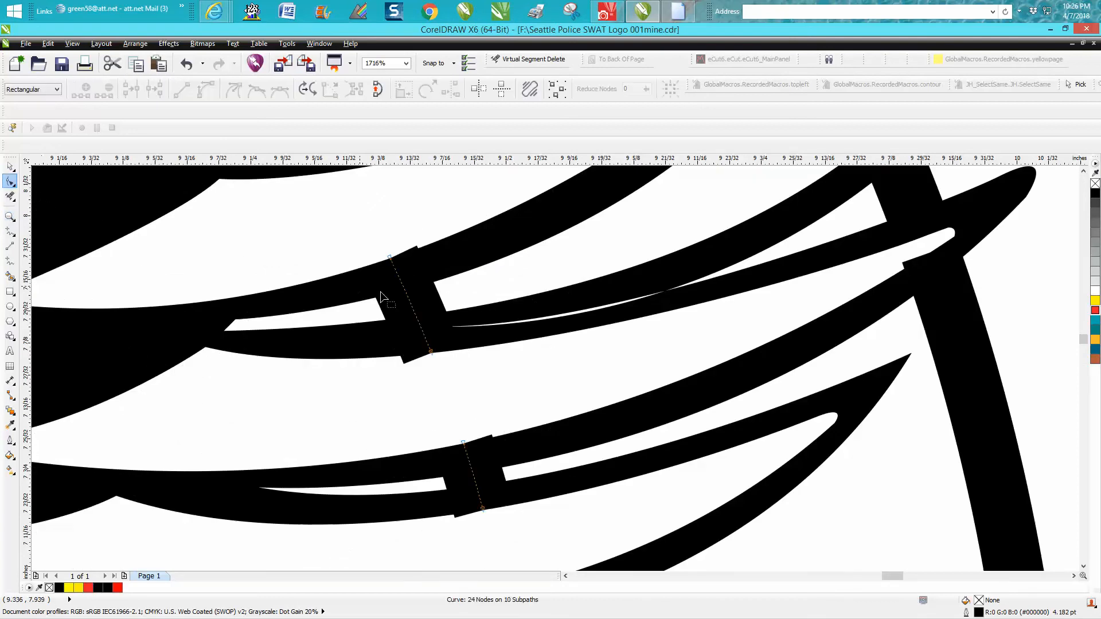
pyautogui.moveTo(390, 259); pyautogui.dragTo(401, 282)
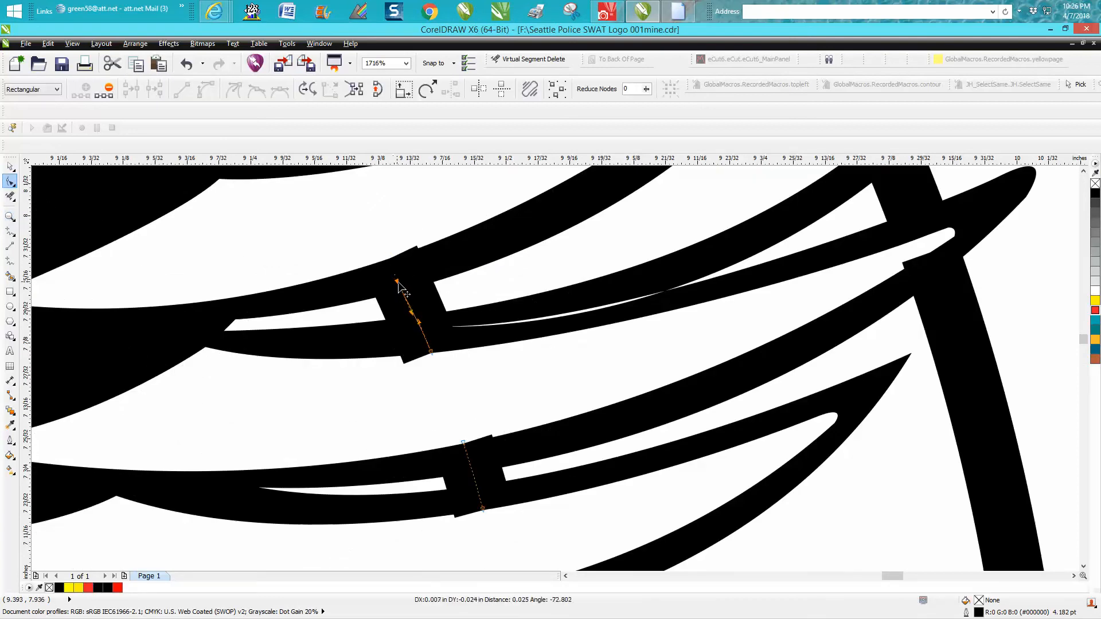
pyautogui.moveTo(433, 353); pyautogui.dragTo(419, 333)
pyautogui.click(427, 336)
pyautogui.click(422, 312)
pyautogui.moveTo(464, 445); pyautogui.dragTo(486, 512)
pyautogui.scroll(-4, 486, 510)
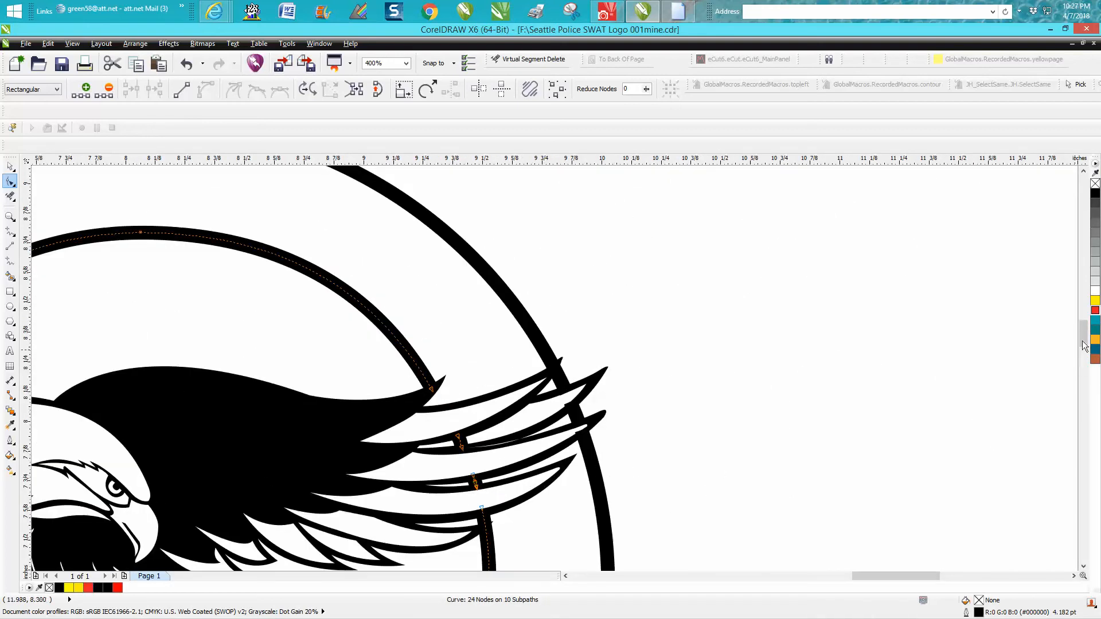
# Examine where the inner circle meets the FORTIBUS end of the banner and the lowest wing feather
pyautogui.scroll(-3, 1075, 349)
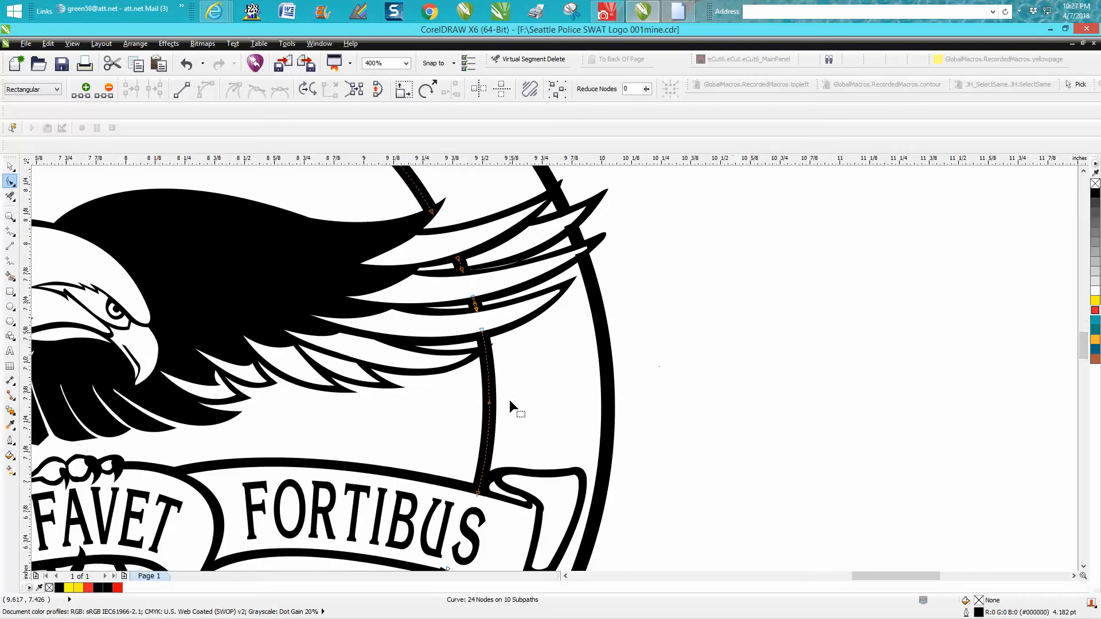
pyautogui.click(10, 217)
pyautogui.moveTo(427, 438); pyautogui.dragTo(566, 511)
pyautogui.scroll(-3, 534, 453)
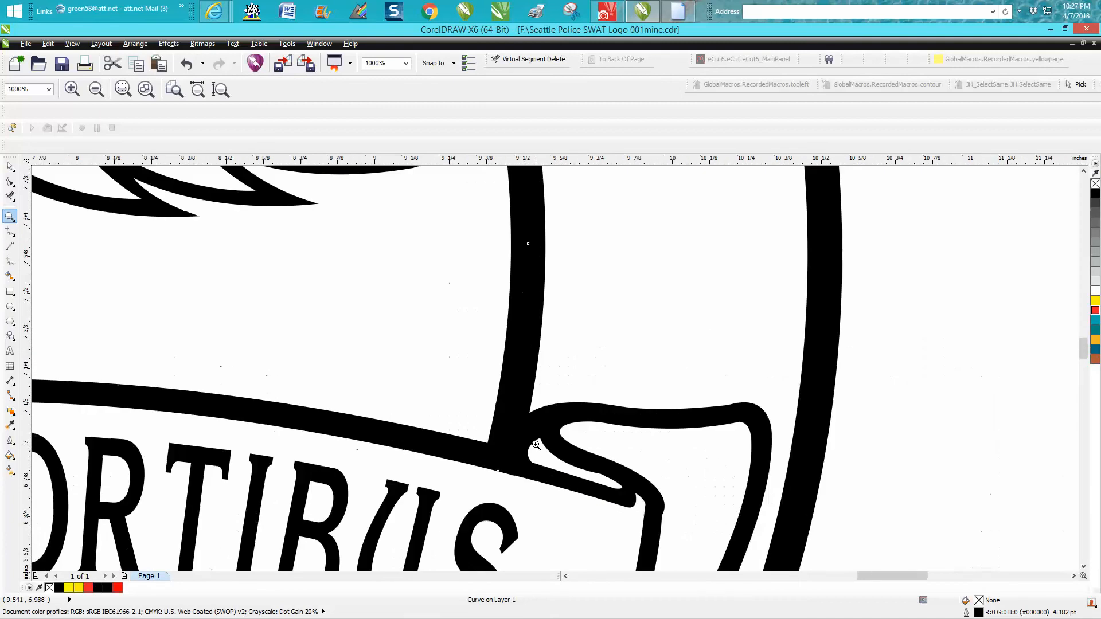
pyautogui.moveTo(561, 381); pyautogui.dragTo(530, 324)
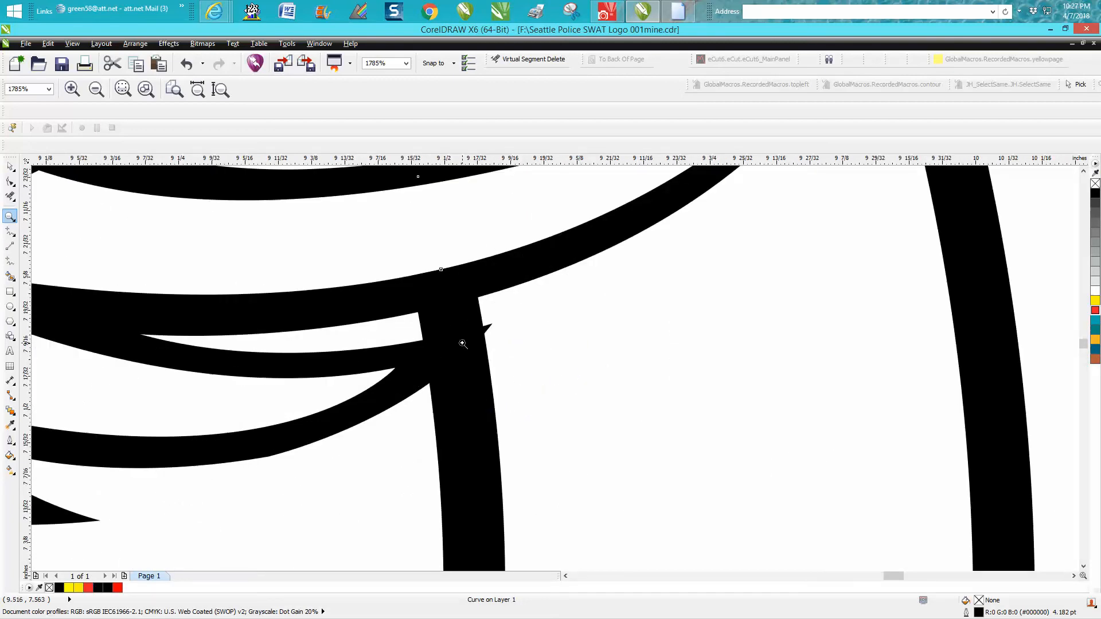
pyautogui.scroll(-3, 318, 295)
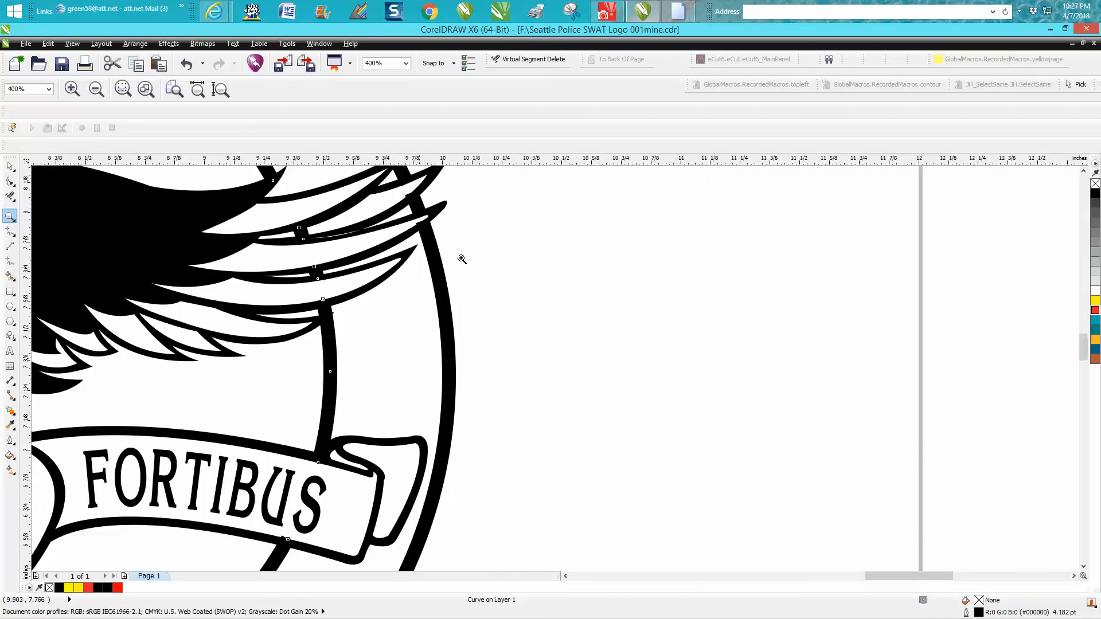
pyautogui.scroll(3, 1082, 350)
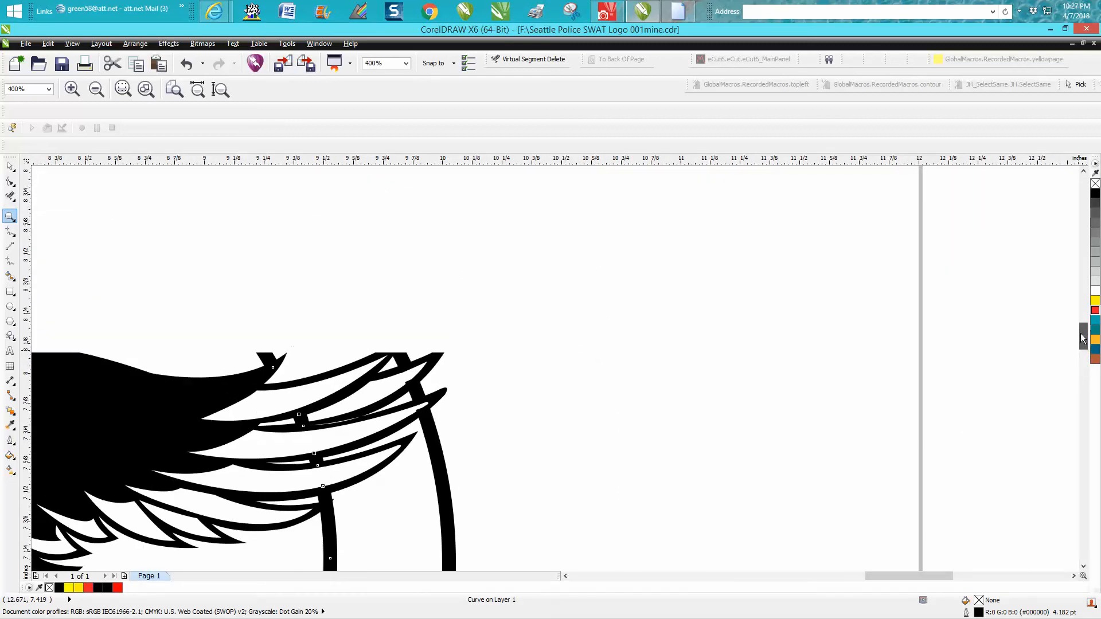
# Move the outer circle's segment ends at the wingtip so they sit inside the black feather outlines
pyautogui.moveTo(383, 347); pyautogui.dragTo(540, 478)
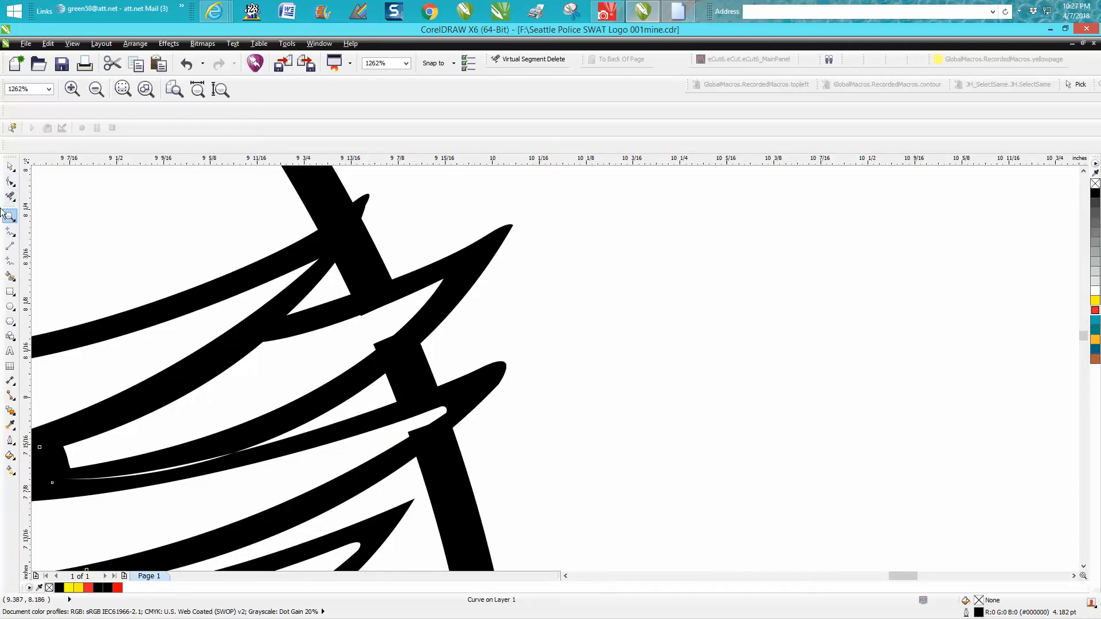
pyautogui.click(10, 182)
pyautogui.click(407, 374)
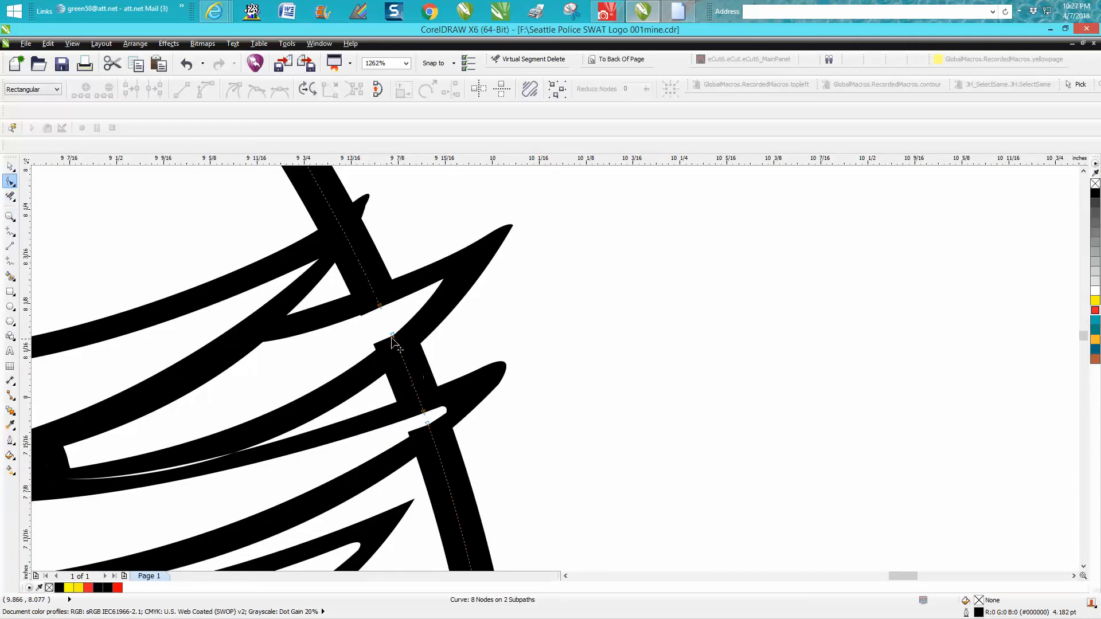
pyautogui.moveTo(392, 339); pyautogui.dragTo(401, 351)
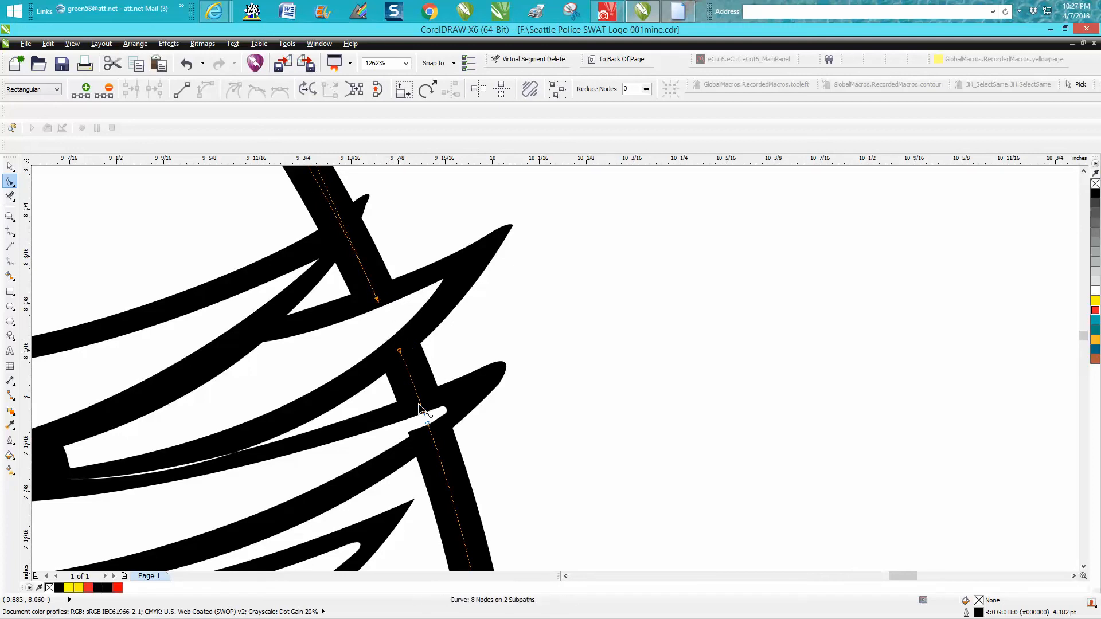
pyautogui.moveTo(427, 424); pyautogui.dragTo(432, 433)
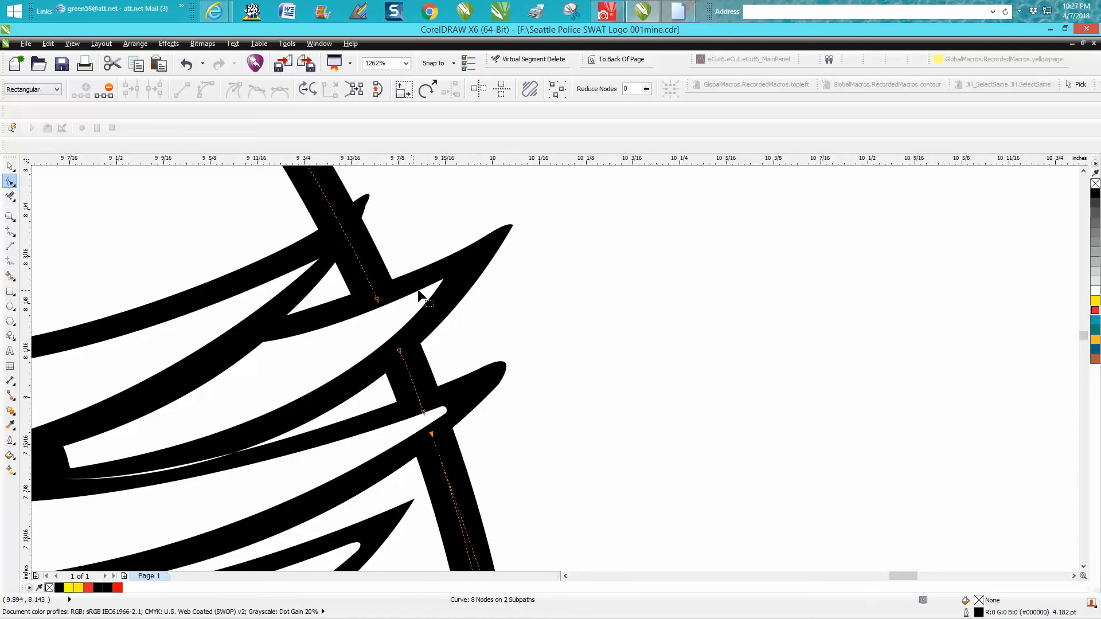
pyautogui.scroll(-2, 429, 296)
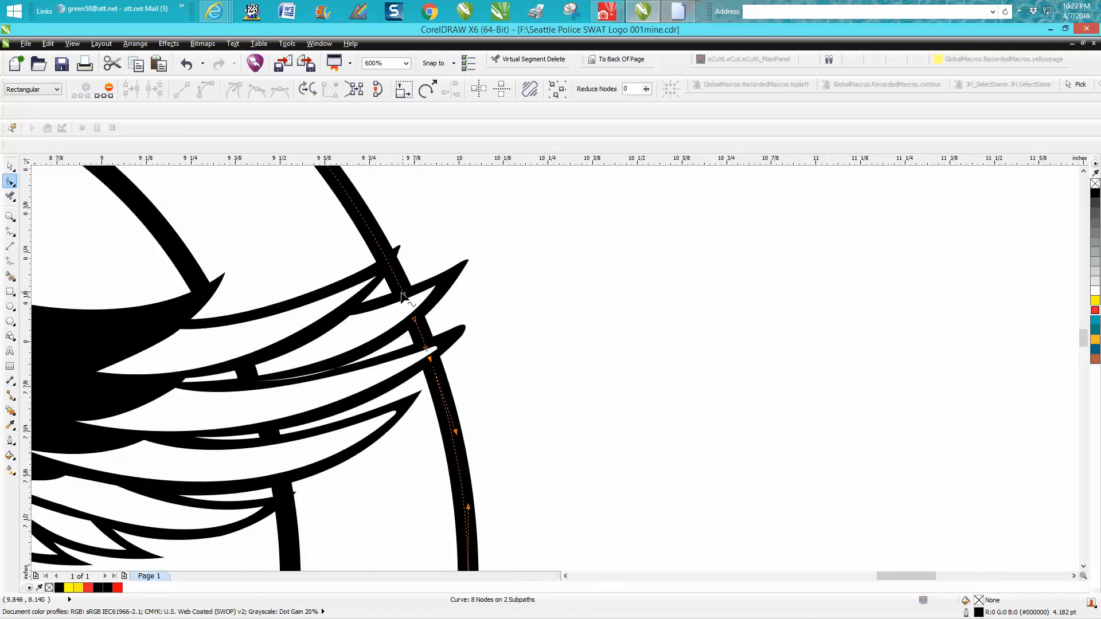
# Break the inner circle's combined curve apart into separate segments
pyautogui.scroll(-3, 471, 310)
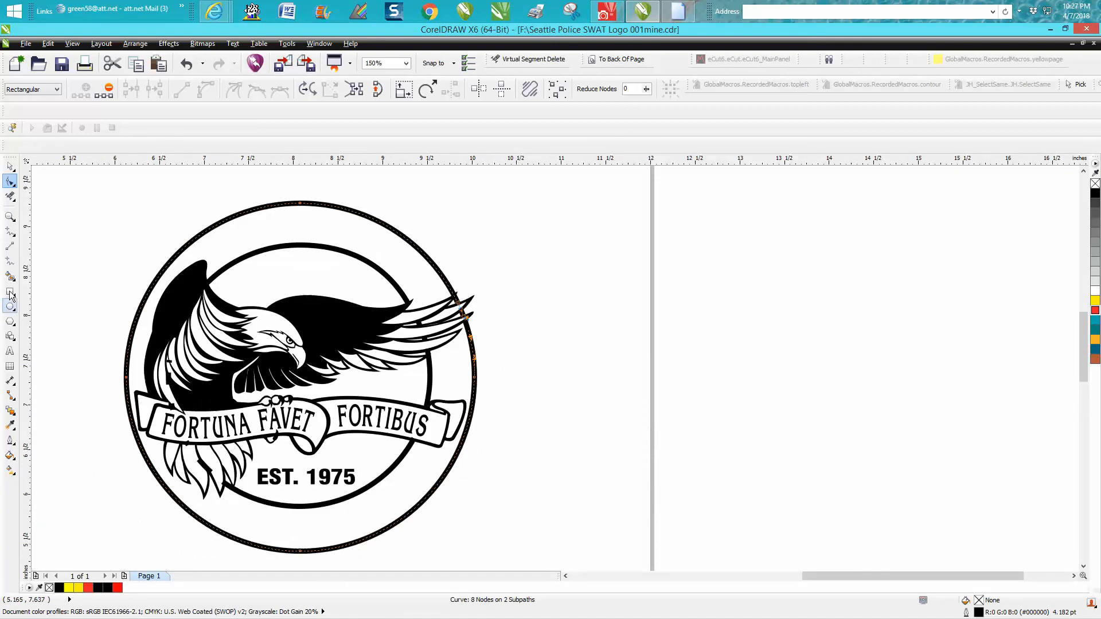
pyautogui.click(10, 218)
pyautogui.moveTo(114, 331); pyautogui.dragTo(324, 446)
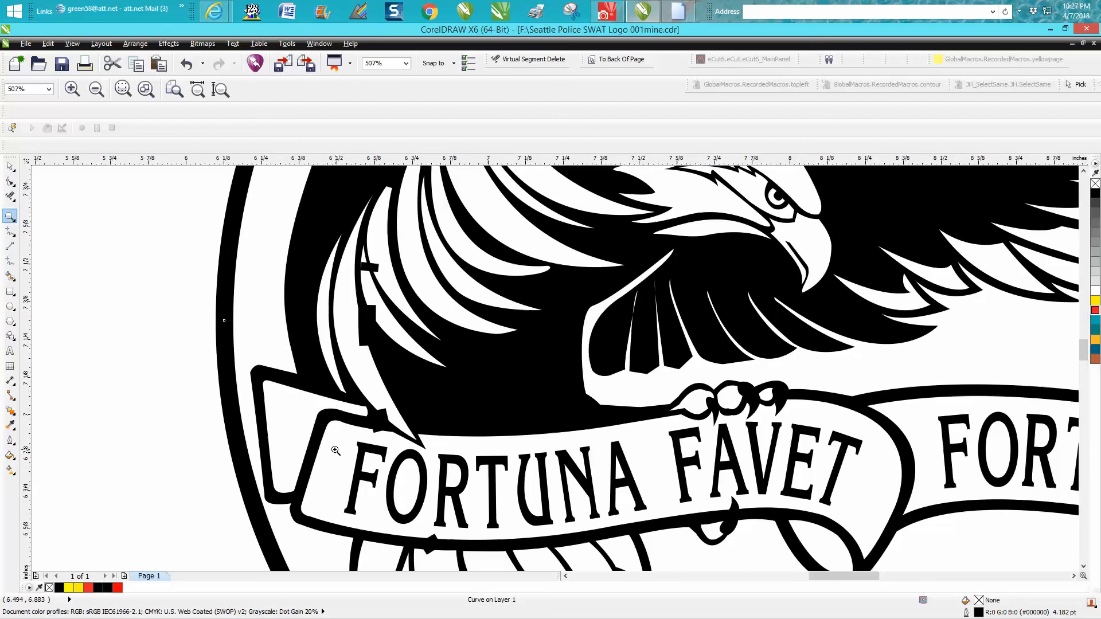
pyautogui.click(10, 181)
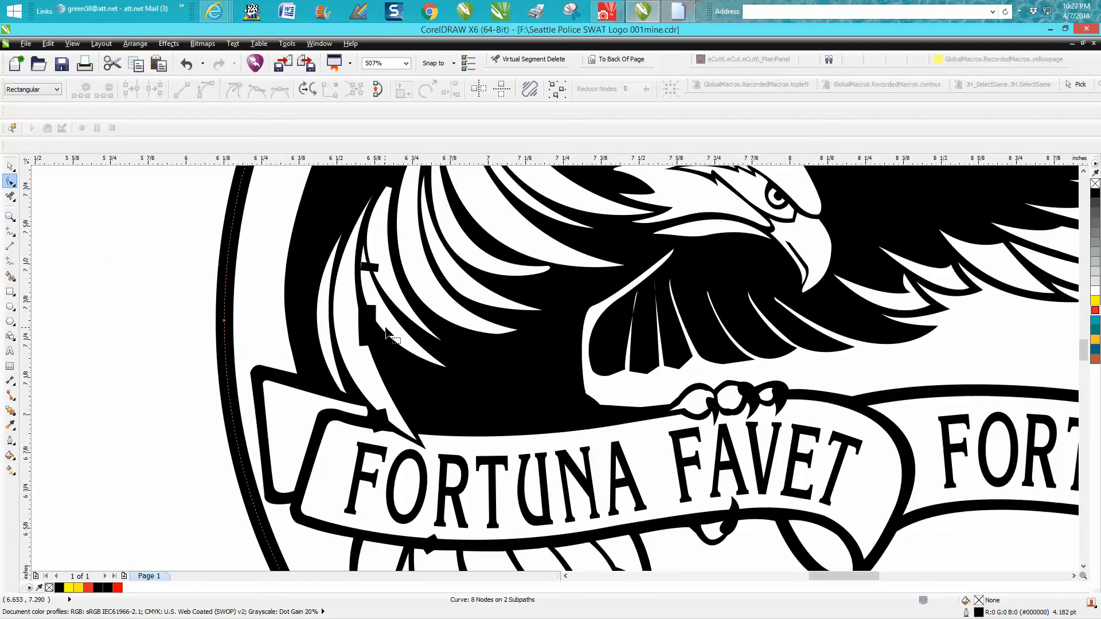
pyautogui.click(369, 325)
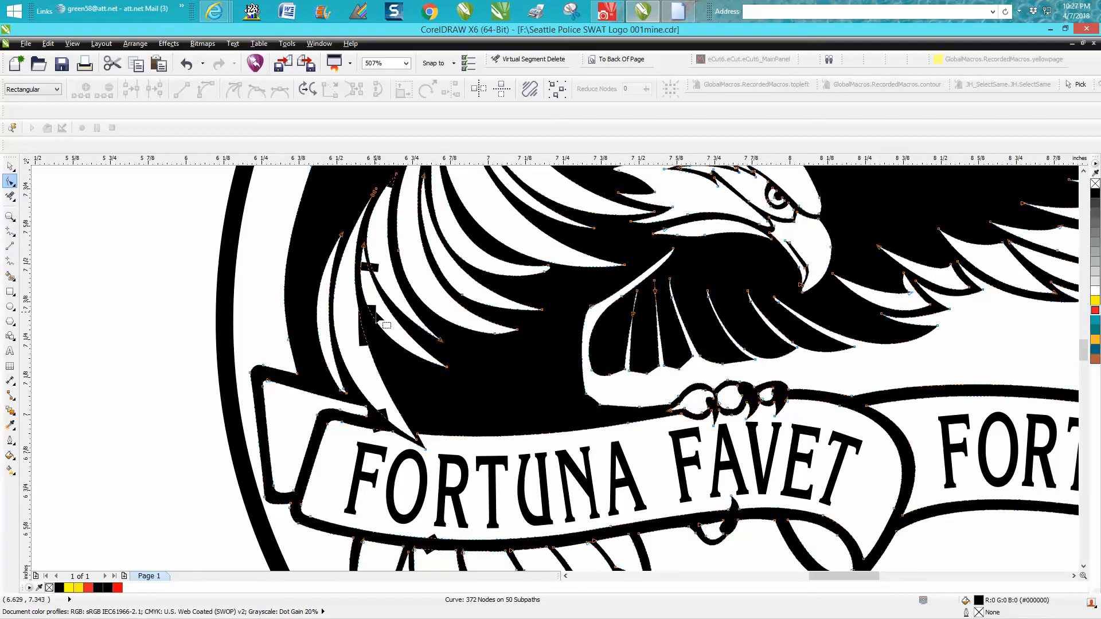
pyautogui.click(373, 312)
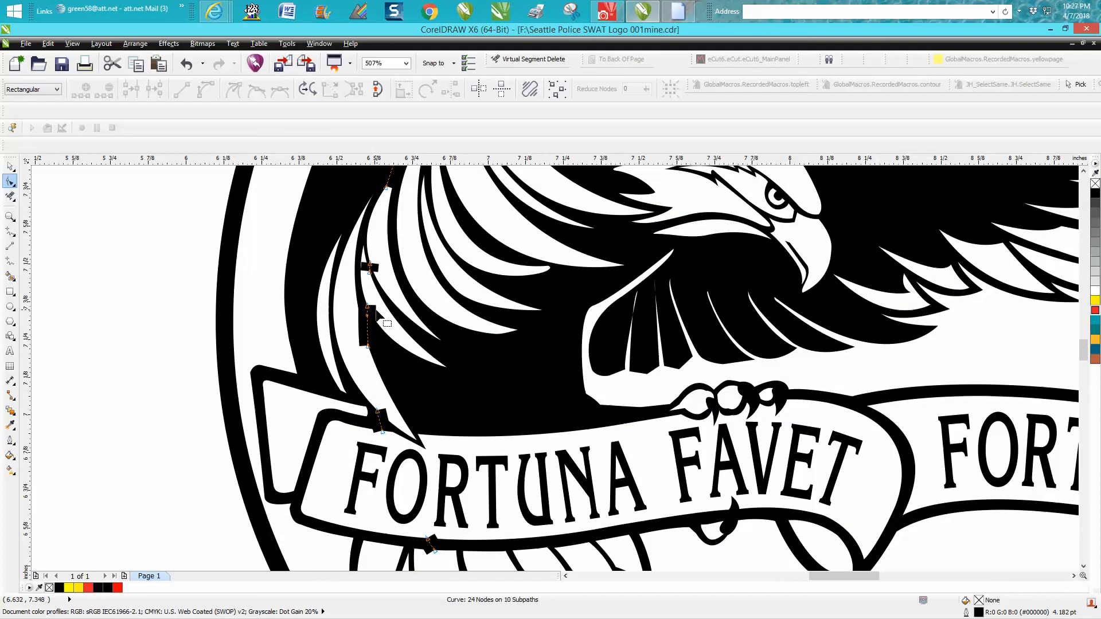
pyautogui.click(10, 166)
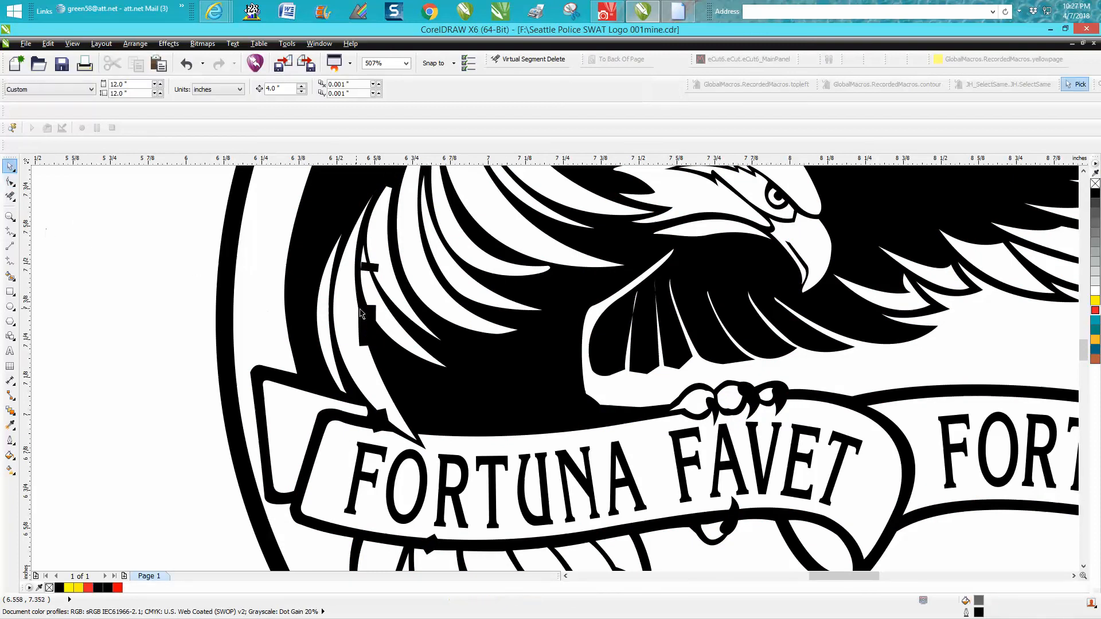
pyautogui.click(375, 311)
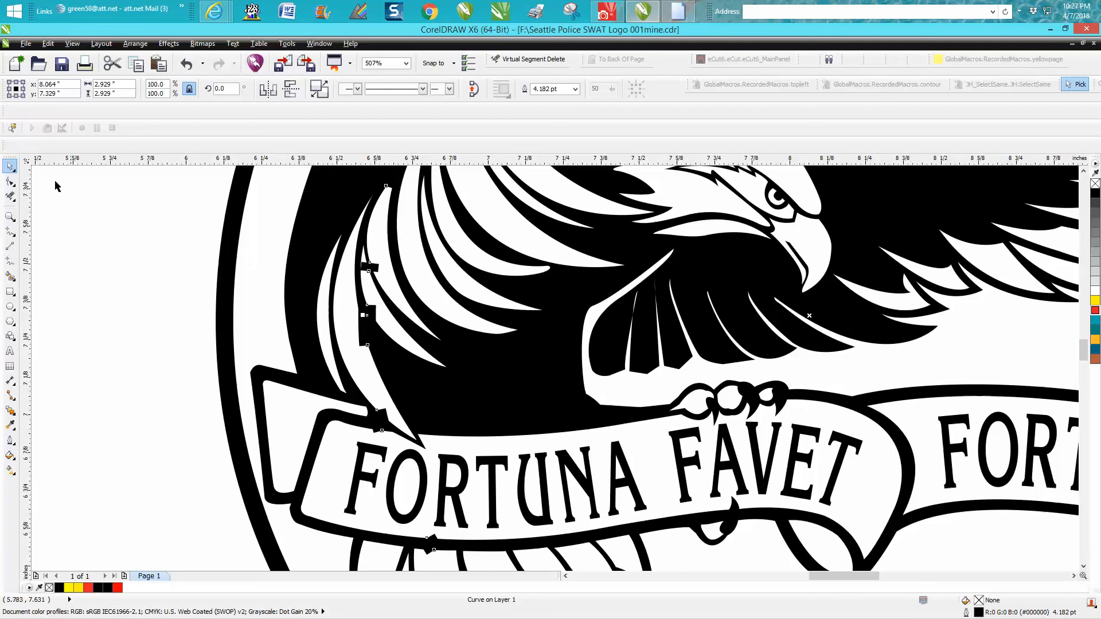
pyautogui.click(137, 44)
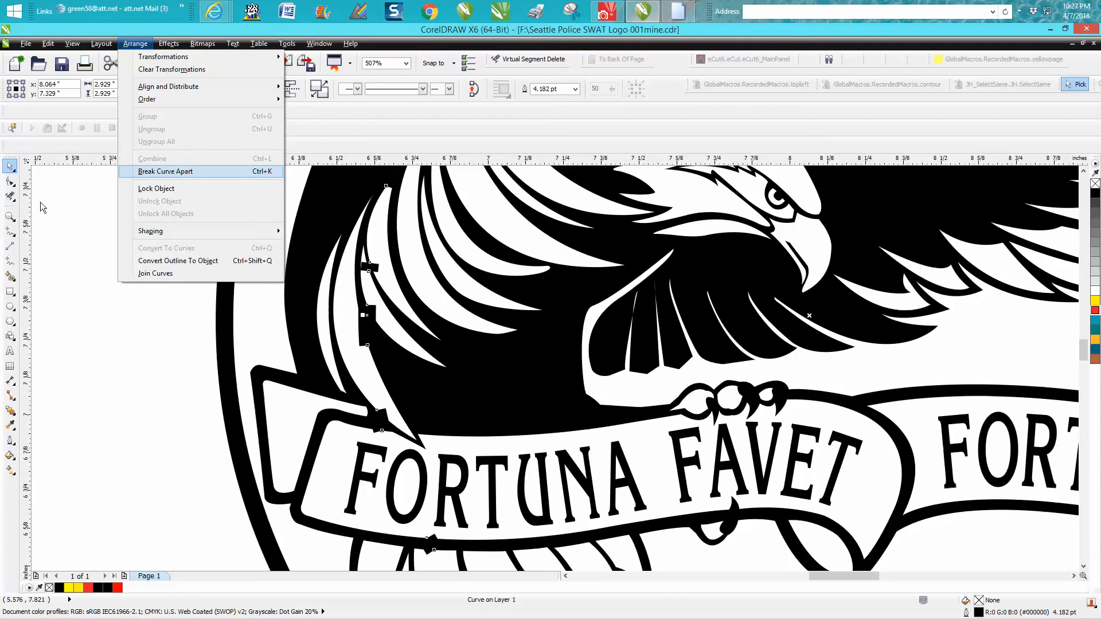
pyautogui.click(184, 171)
# Delete the longer stray inner circle segment overlapping the left wing's feathers above the FORTUNA banner
pyautogui.doubleClick(374, 313)
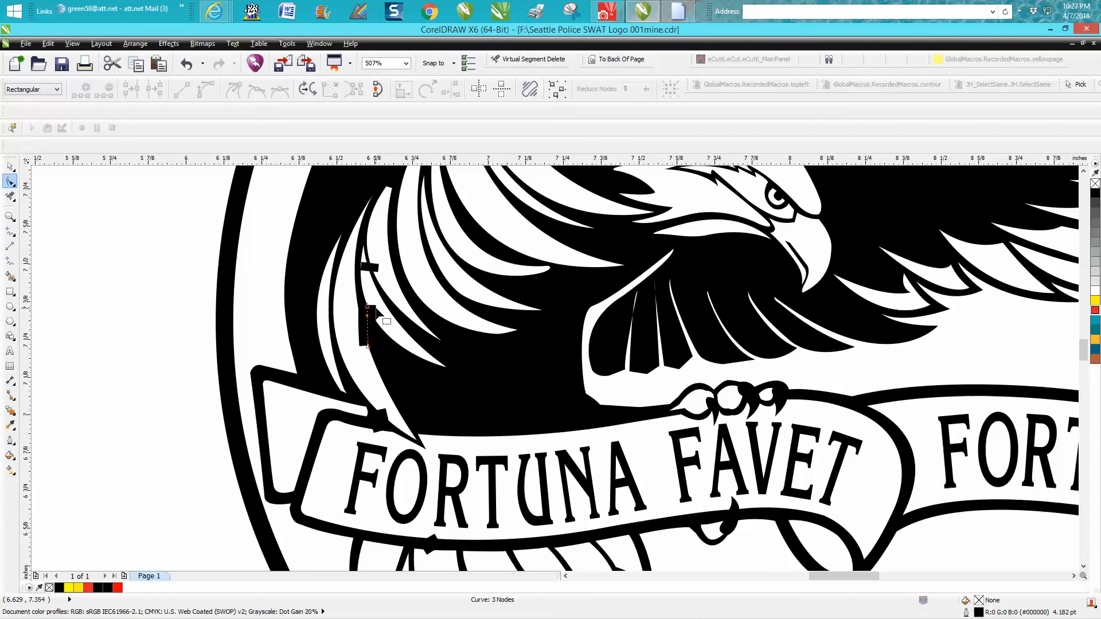
pyautogui.click(9, 166)
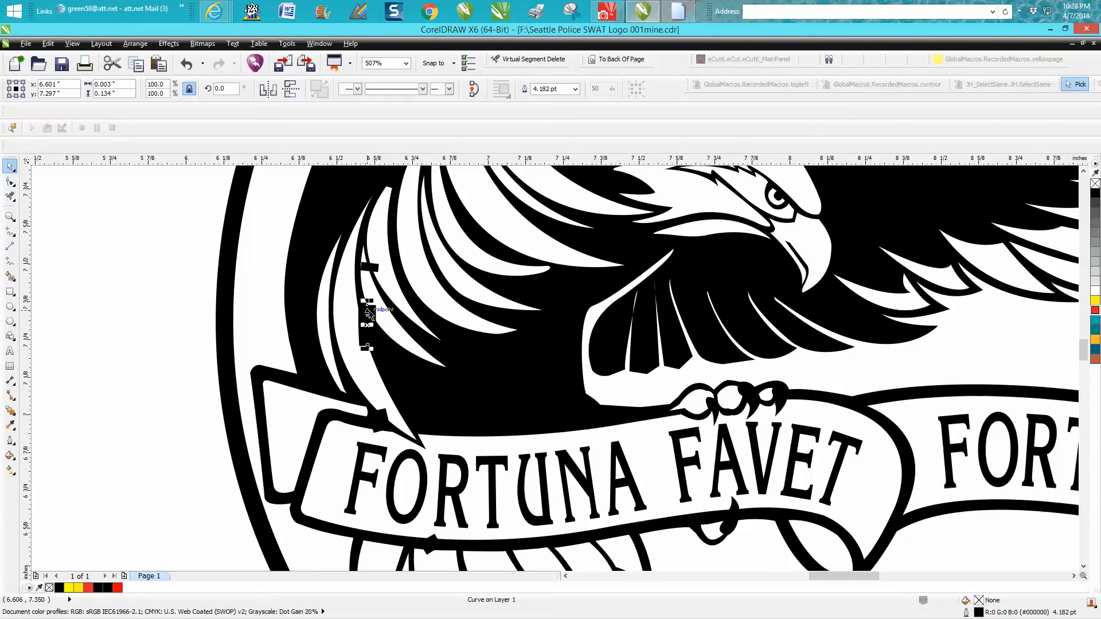
pyautogui.press('Delete')
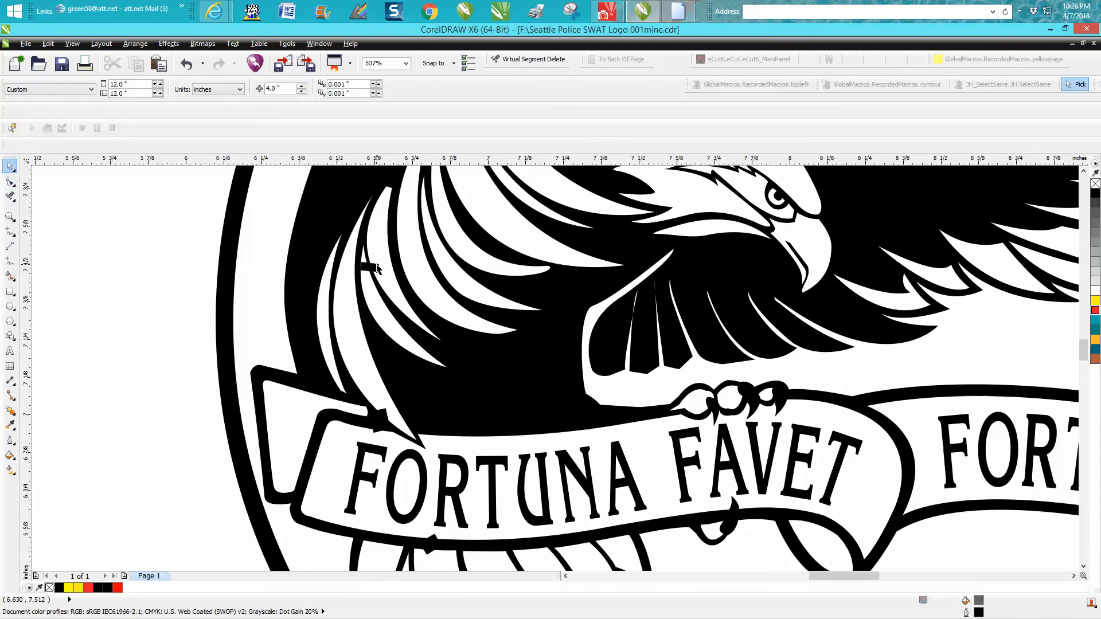
pyautogui.click(380, 419)
pyautogui.press('Delete')
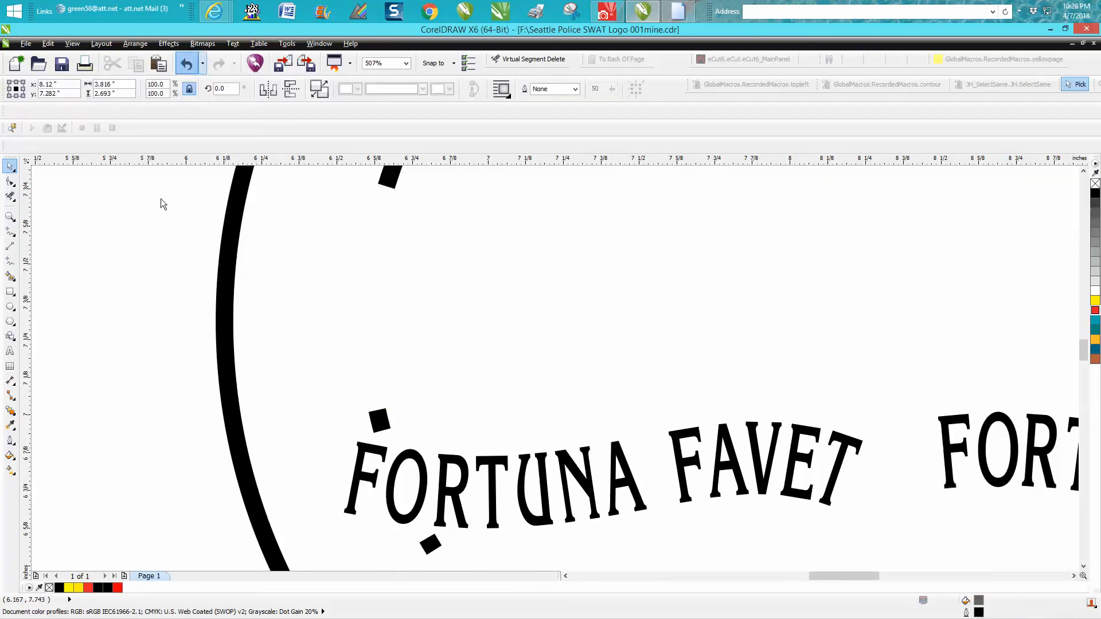
pyautogui.click(186, 64)
# Delete the stray inner circle segments on the upper and lower edges of the FORTUNA banner
pyautogui.click(380, 420)
pyautogui.press('Delete')
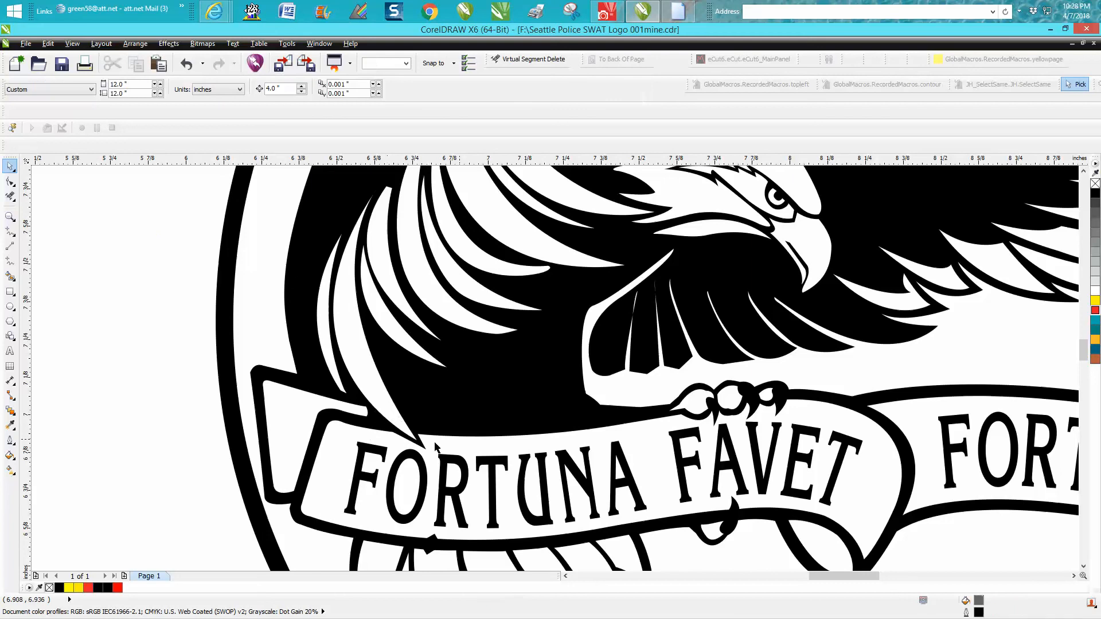
pyautogui.click(434, 540)
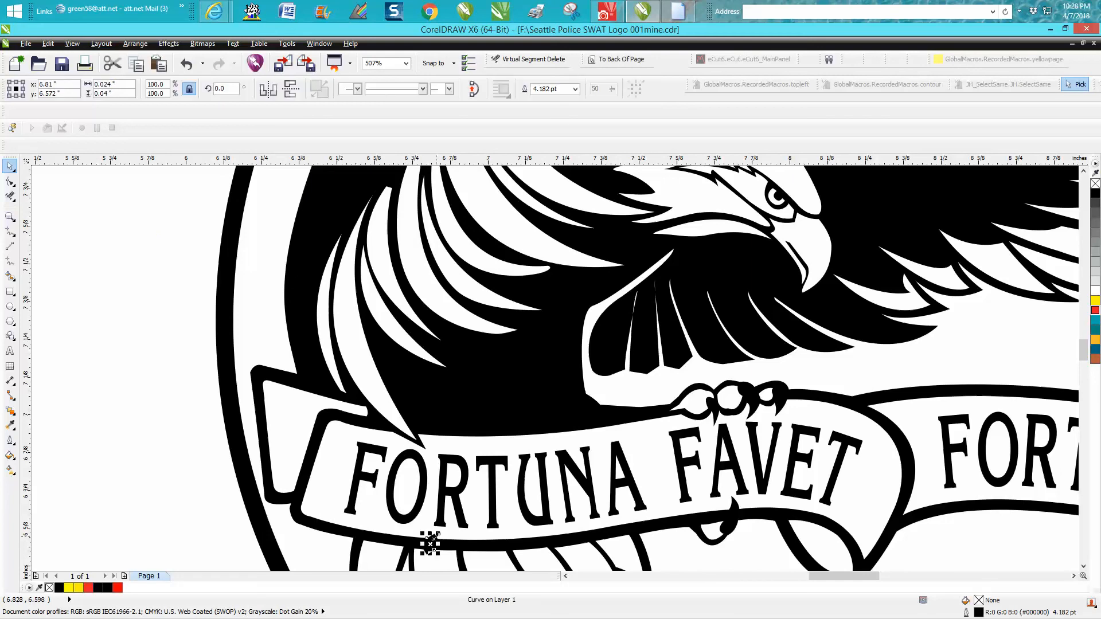
pyautogui.press('Delete')
# Inspect the whole logo and the places where the circles meet the right wing's feathers
pyautogui.scroll(-3, 440, 525)
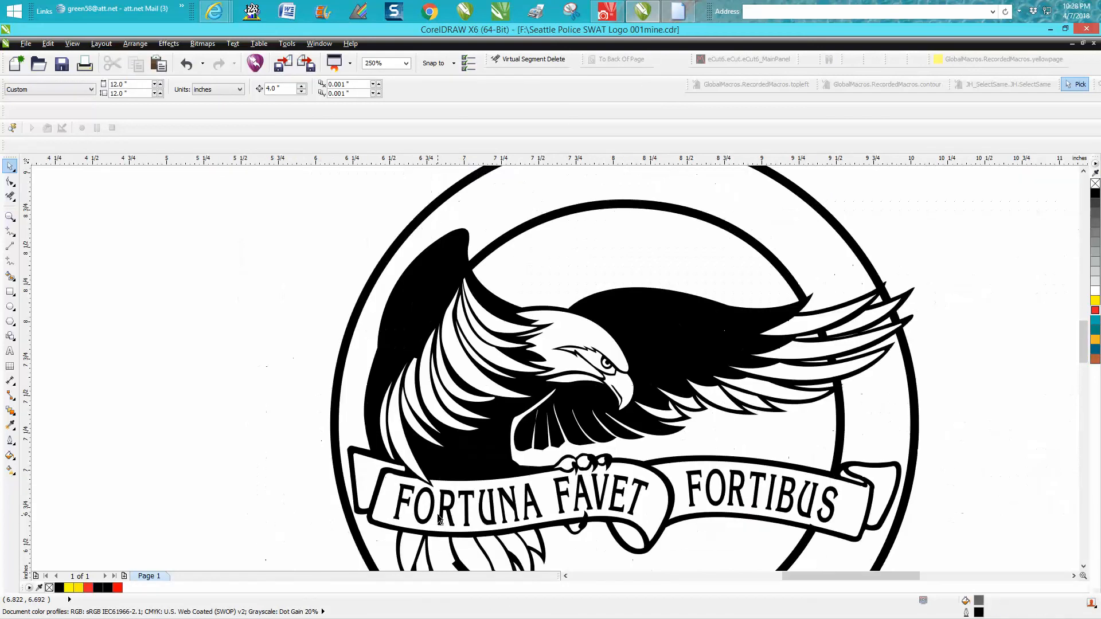
pyautogui.scroll(-3, 547, 513)
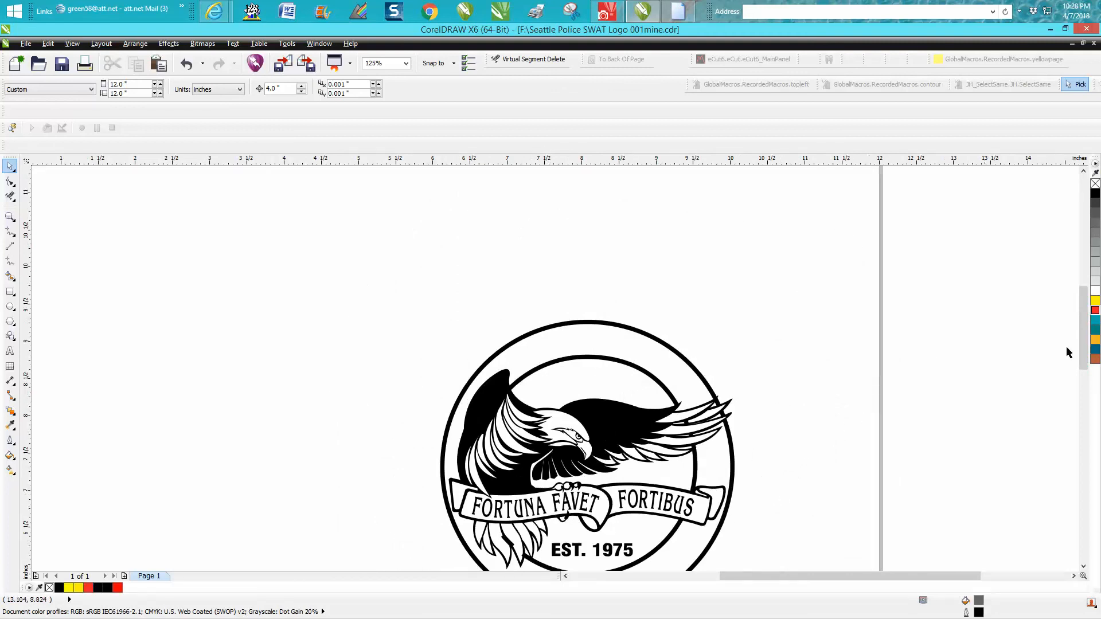
pyautogui.click(10, 217)
pyautogui.moveTo(602, 351); pyautogui.dragTo(737, 453)
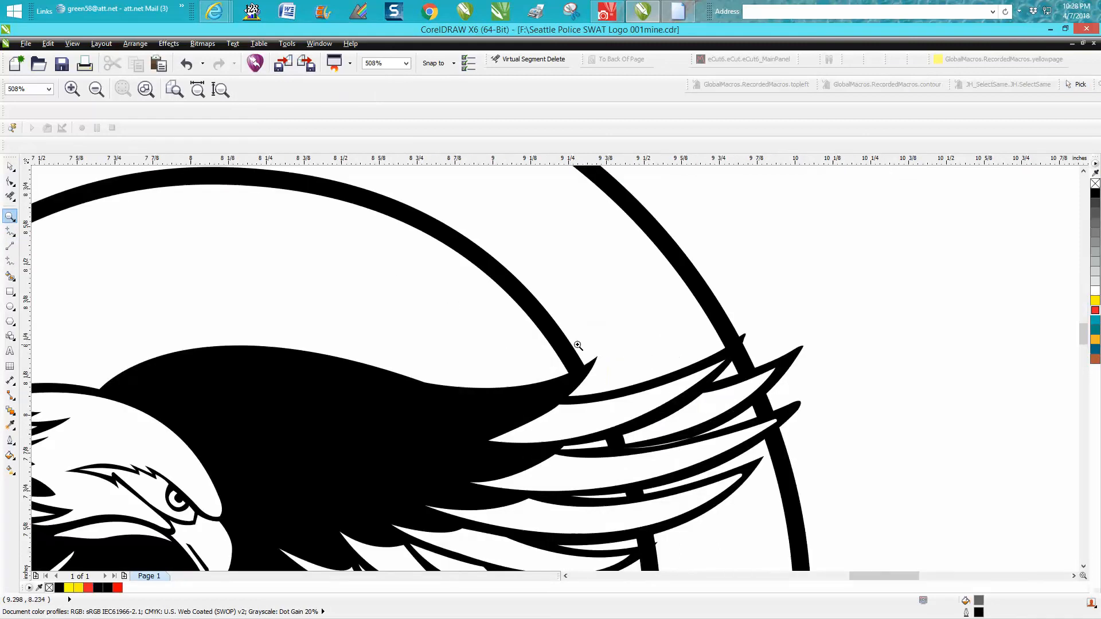
pyautogui.rightClick(578, 346)
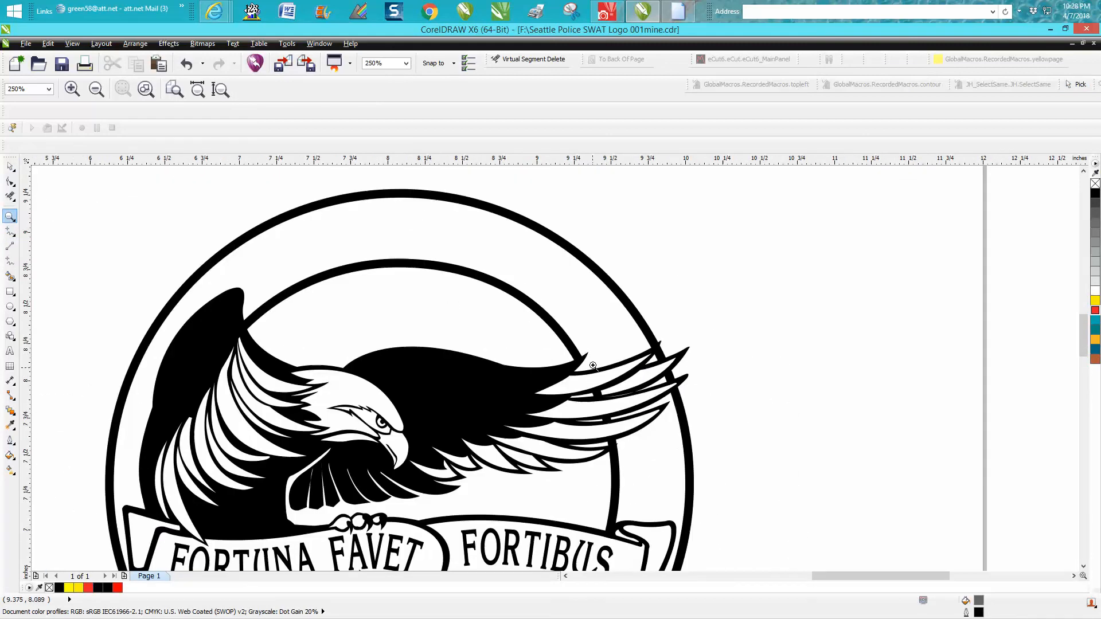
pyautogui.rightClick(588, 364)
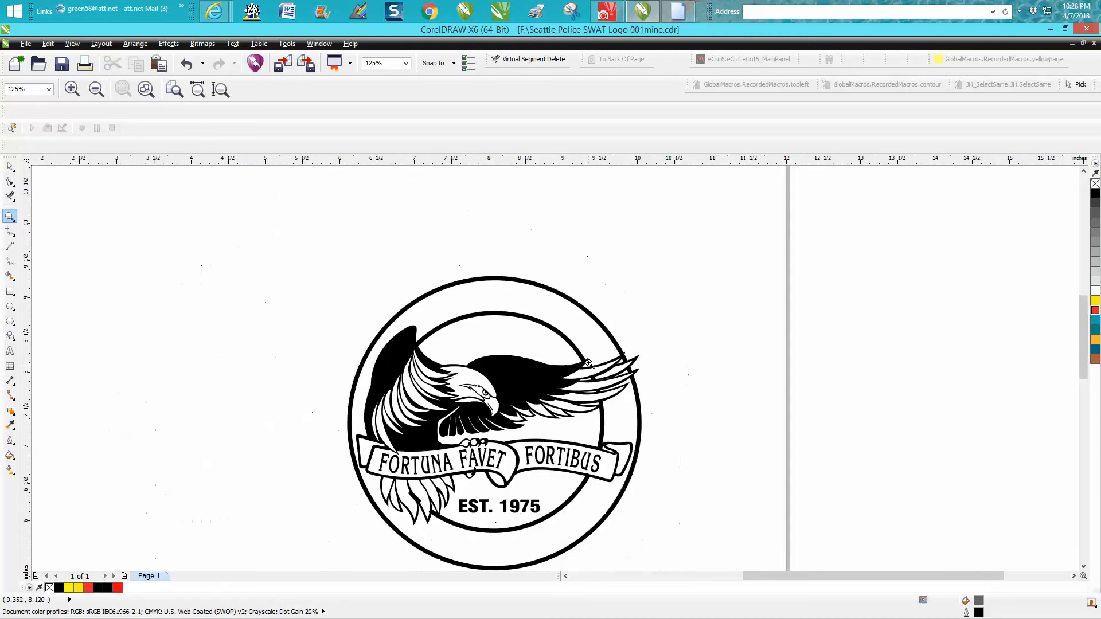
pyautogui.rightClick(588, 362)
# Draw a rectangle about 7.8 by 4.15 inches over the logo, fill it yellow and send it to the back of the page
pyautogui.click(11, 292)
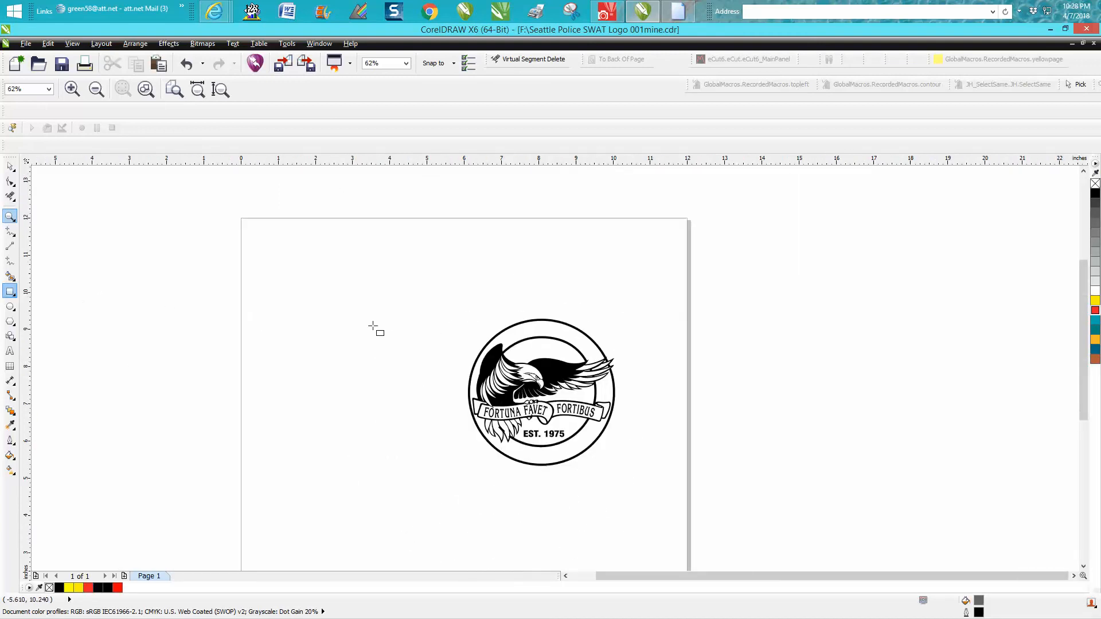
pyautogui.moveTo(408, 319); pyautogui.dragTo(699, 475)
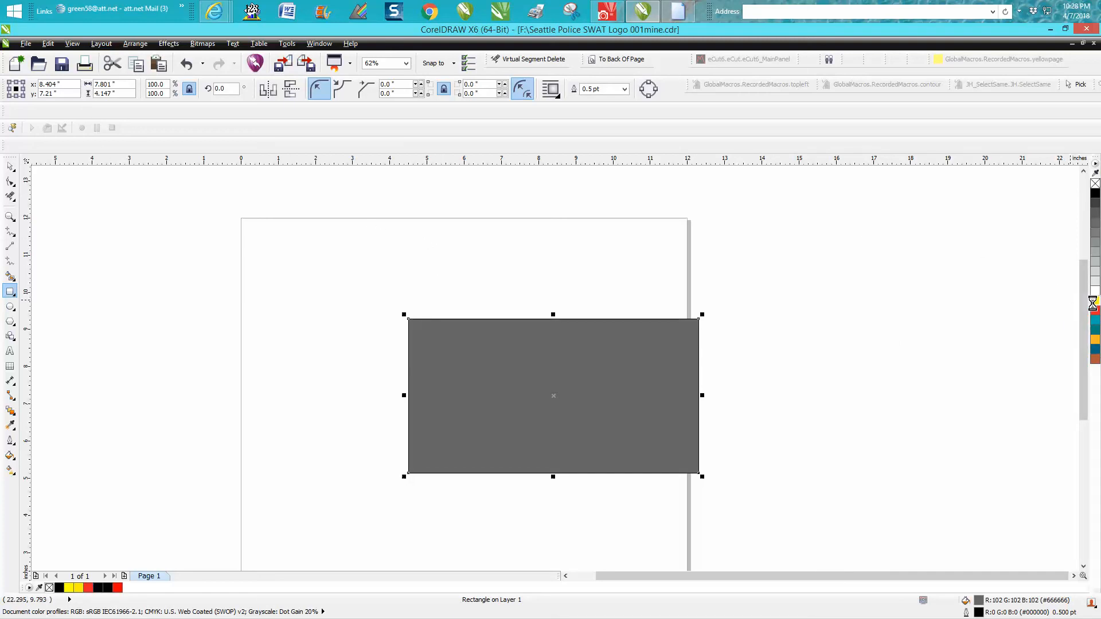
pyautogui.click(1095, 301)
pyautogui.click(629, 62)
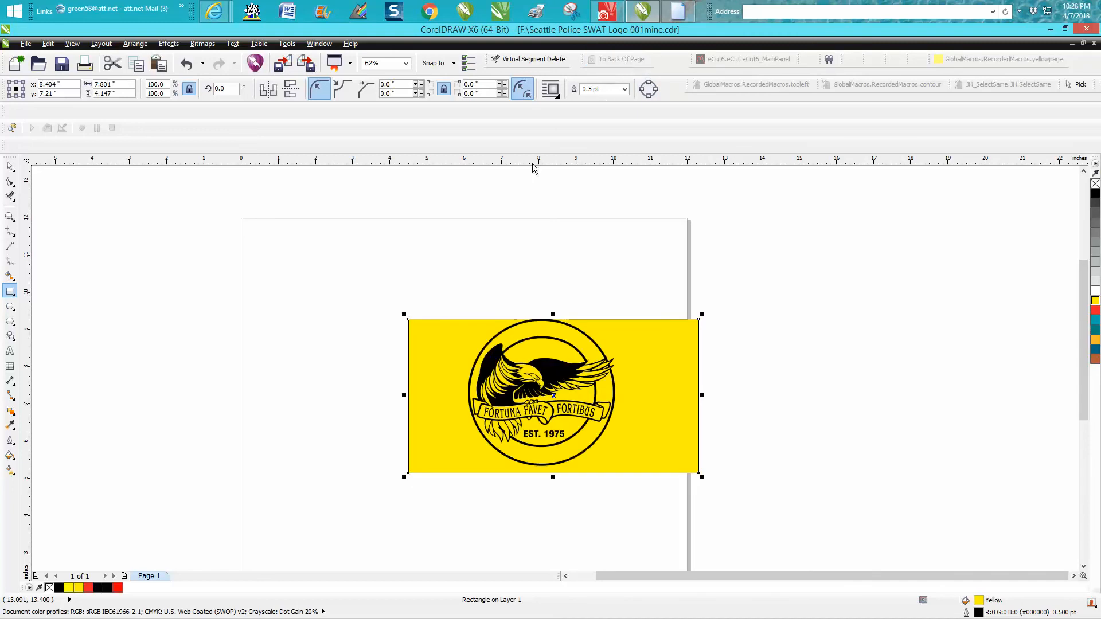
# Delete the stray inner circle segment crossing the eagle's tail feathers
pyautogui.click(9, 216)
pyautogui.moveTo(336, 282); pyautogui.dragTo(772, 502)
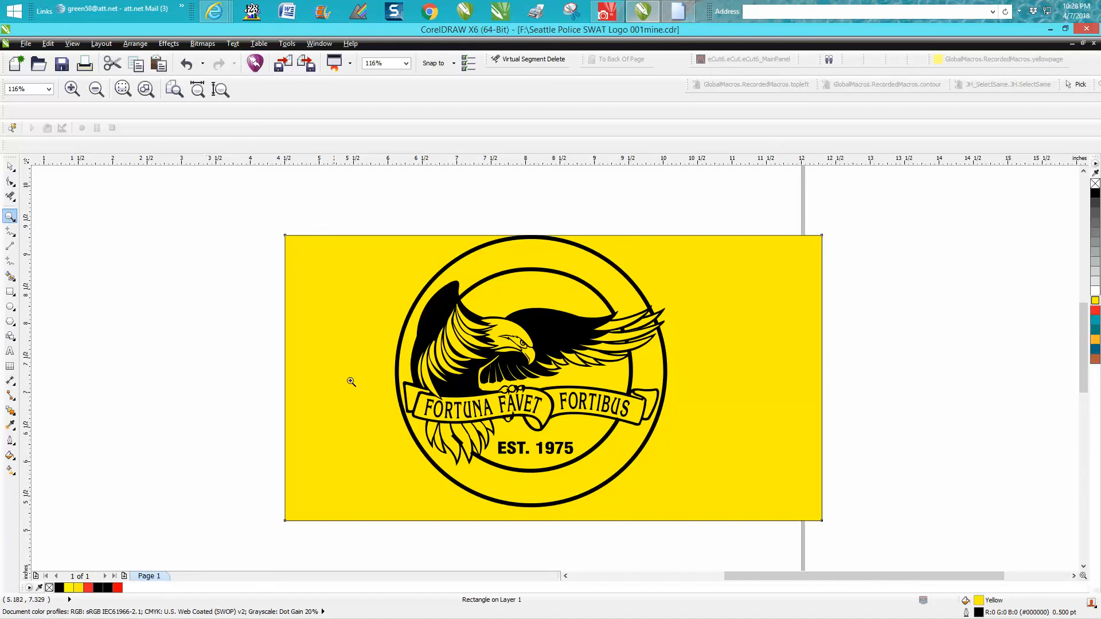
pyautogui.moveTo(416, 406); pyautogui.dragTo(575, 499)
pyautogui.press('F10')
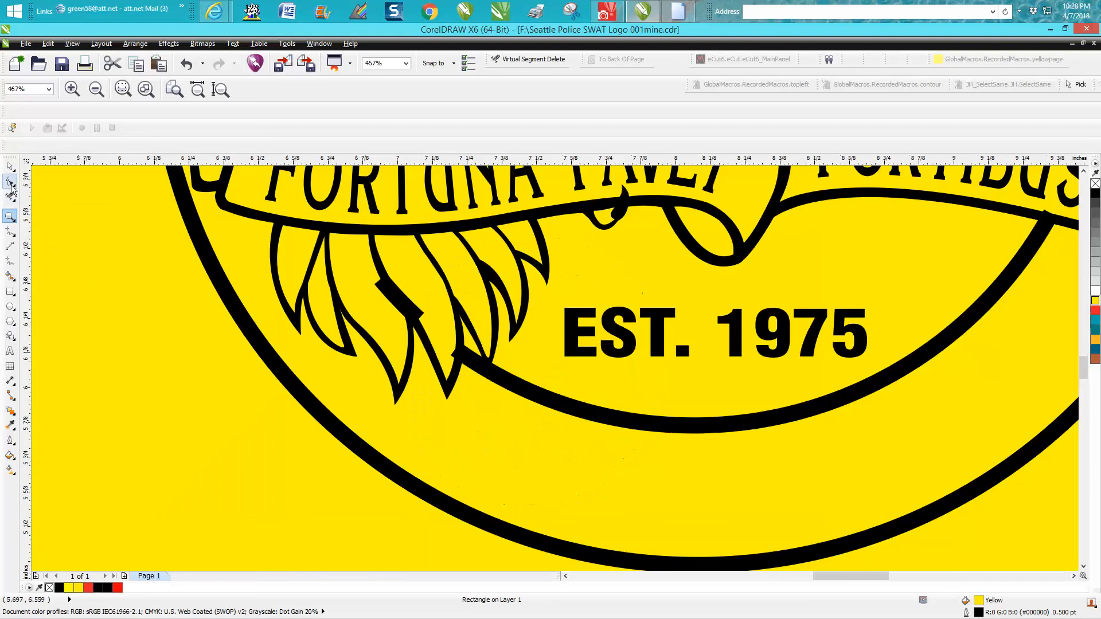
pyautogui.click(404, 313)
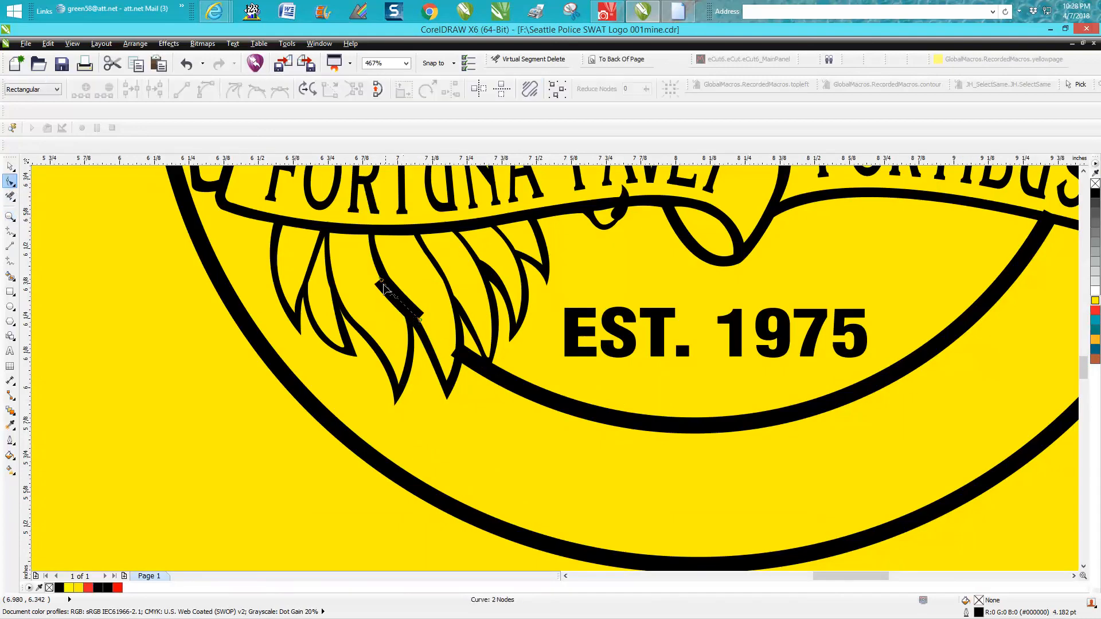
pyautogui.moveTo(365, 274); pyautogui.dragTo(441, 341)
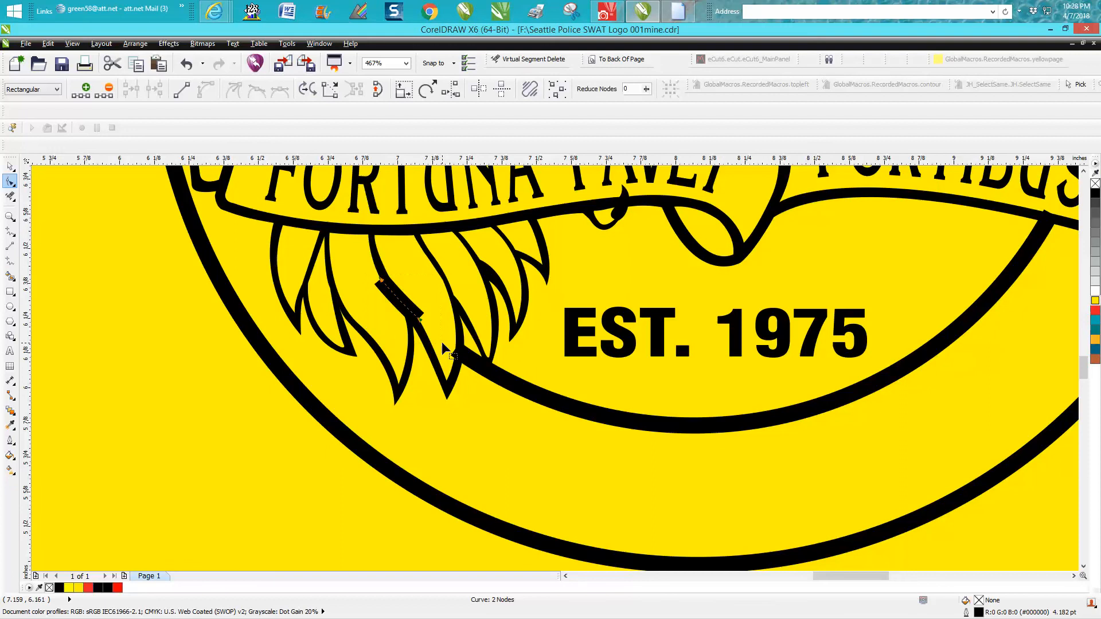
pyautogui.press('Delete')
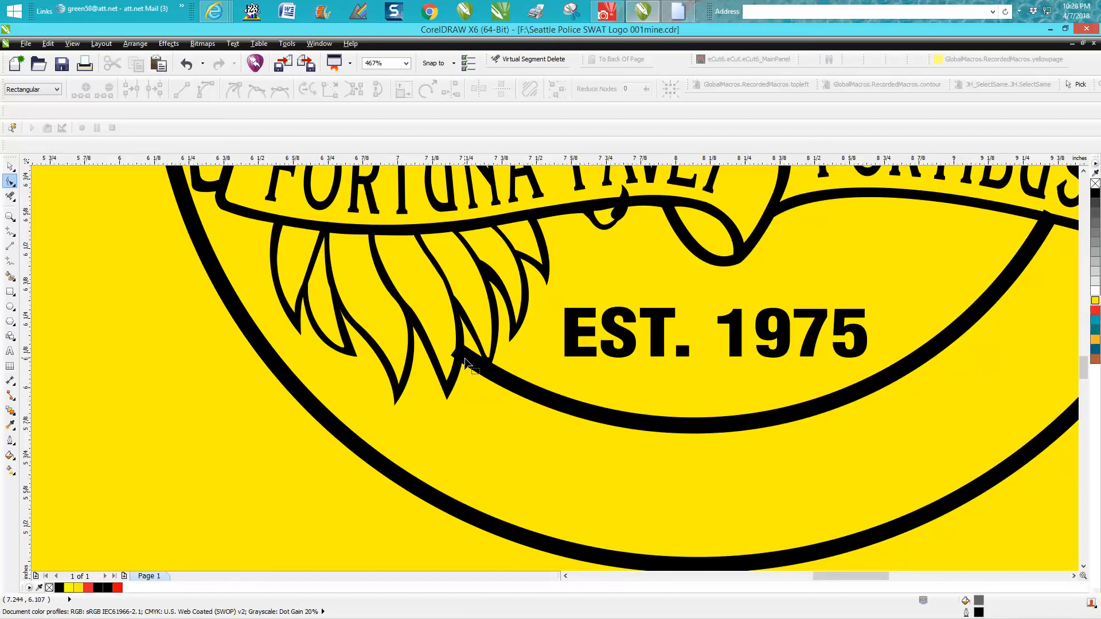
# Pull the lower inner circle arc's end node back slightly to the tail feather's edge
pyautogui.click(459, 358)
pyautogui.click(464, 355)
pyautogui.moveTo(464, 356); pyautogui.dragTo(464, 359)
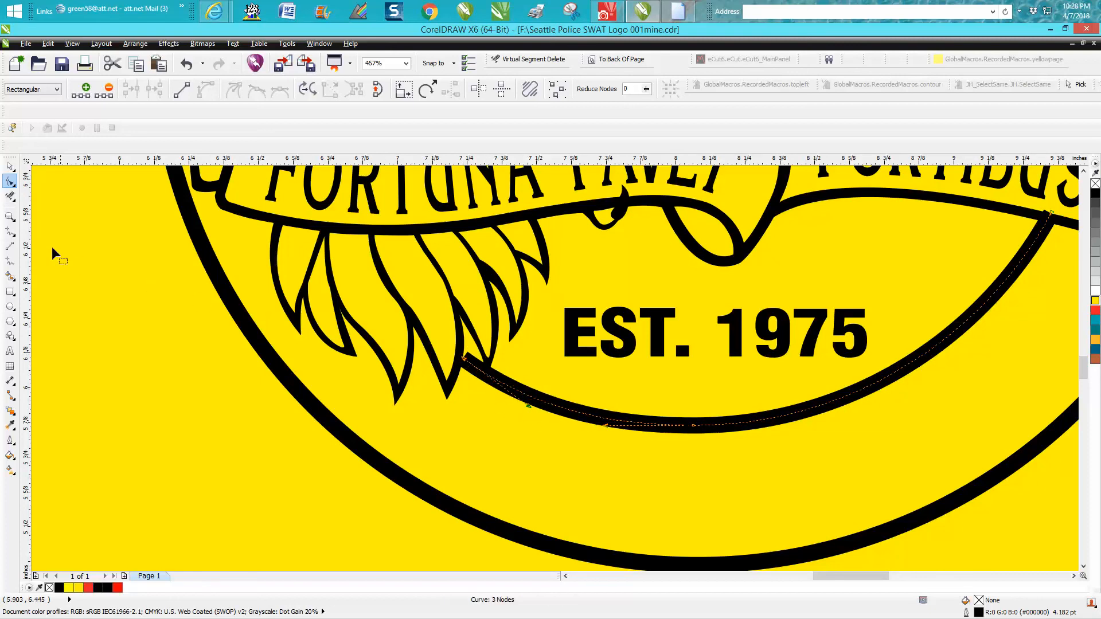
# Bend the tail feather's outer edge outward so it covers the corner of the inner circle's arc end
pyautogui.click(10, 216)
pyautogui.moveTo(428, 293); pyautogui.dragTo(540, 418)
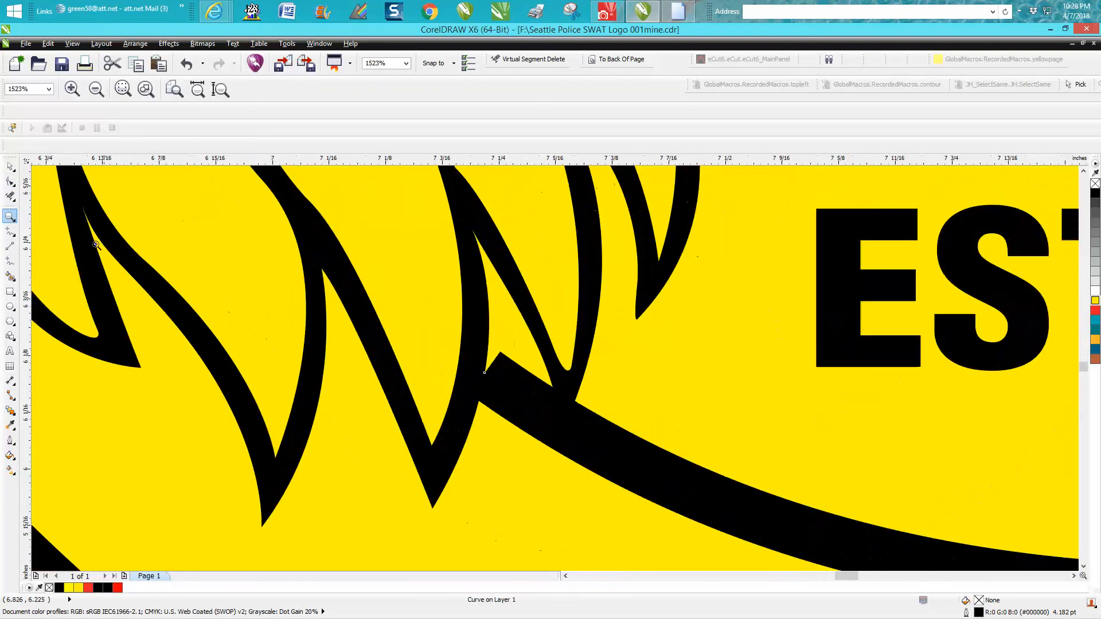
pyautogui.press('F10')
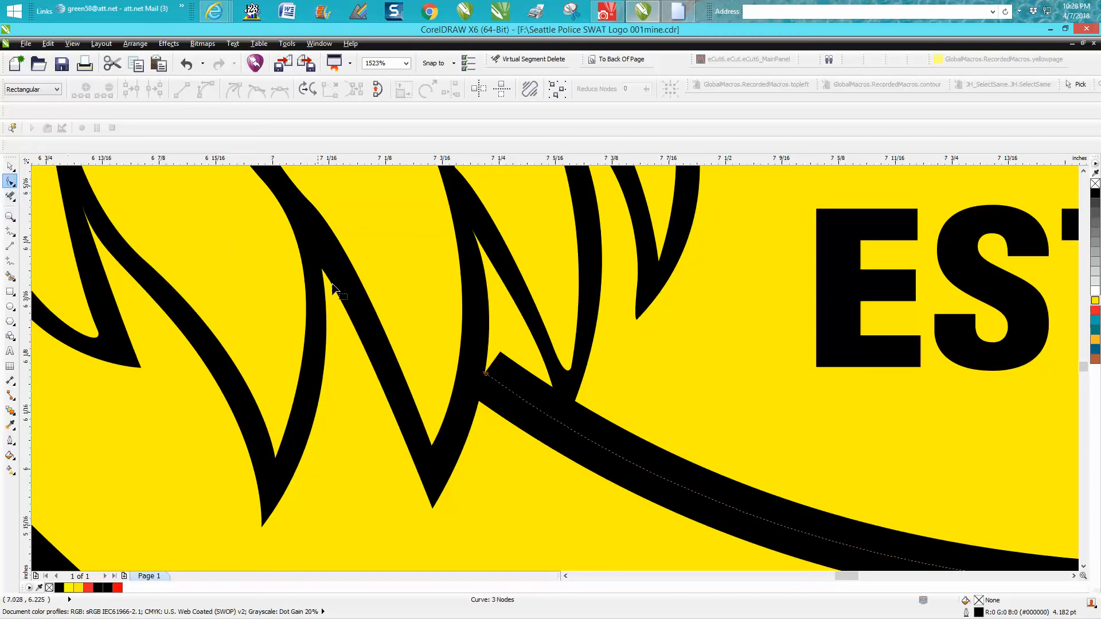
pyautogui.click(478, 323)
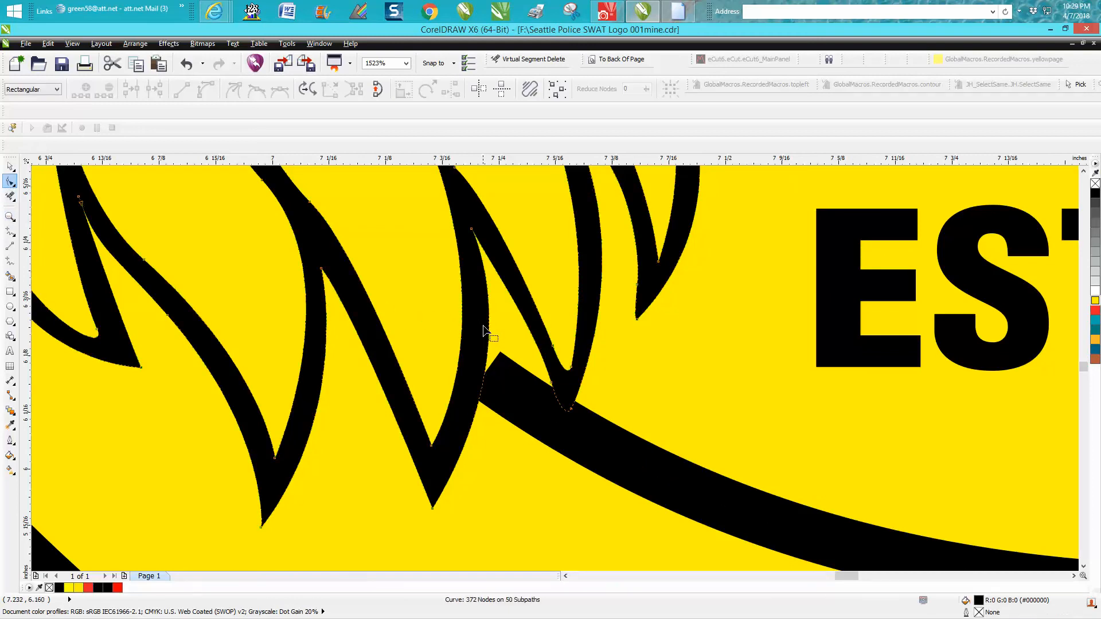
pyautogui.click(472, 229)
pyautogui.click(529, 347)
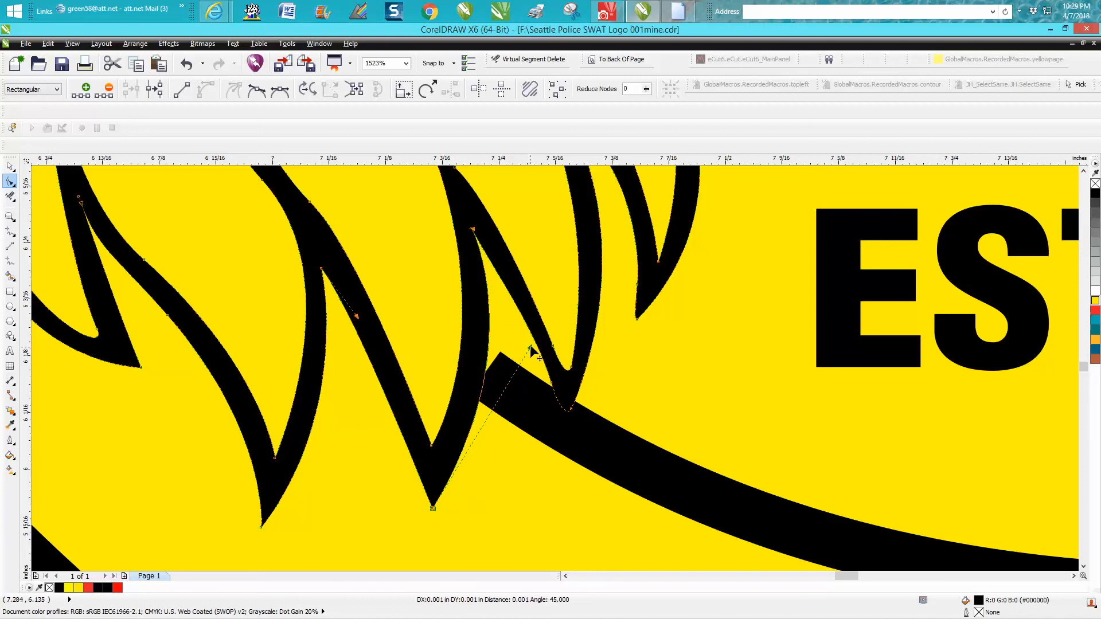
pyautogui.moveTo(491, 328); pyautogui.dragTo(532, 338)
# Refine the tail feather edge with the curve handles of its upper and tip nodes, and deselect the eagle
pyautogui.click(472, 229)
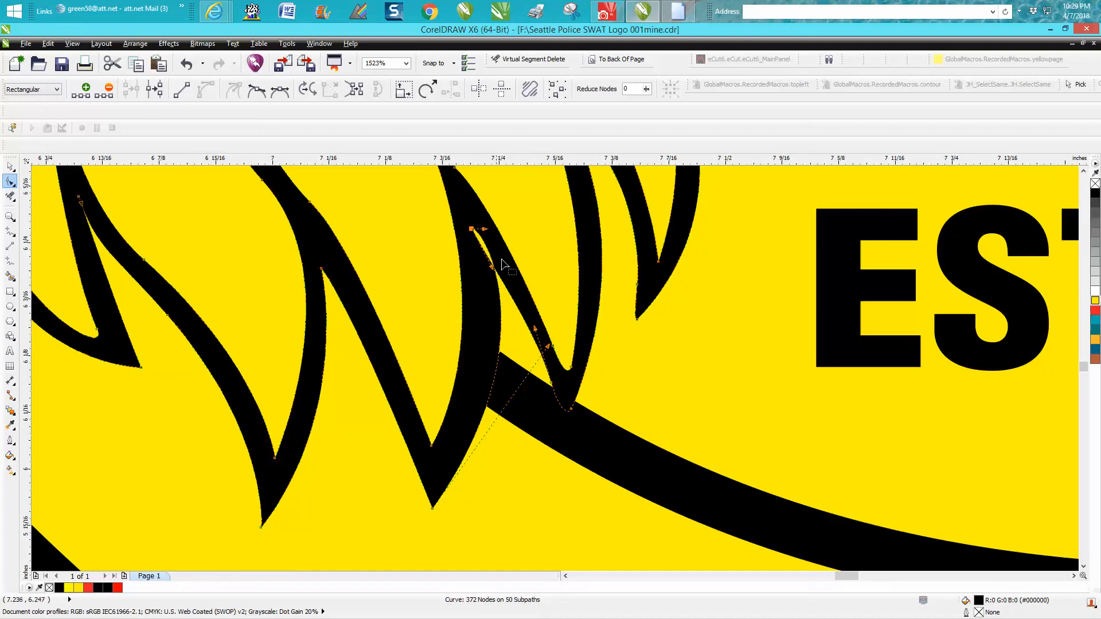
pyautogui.moveTo(485, 230); pyautogui.dragTo(473, 254)
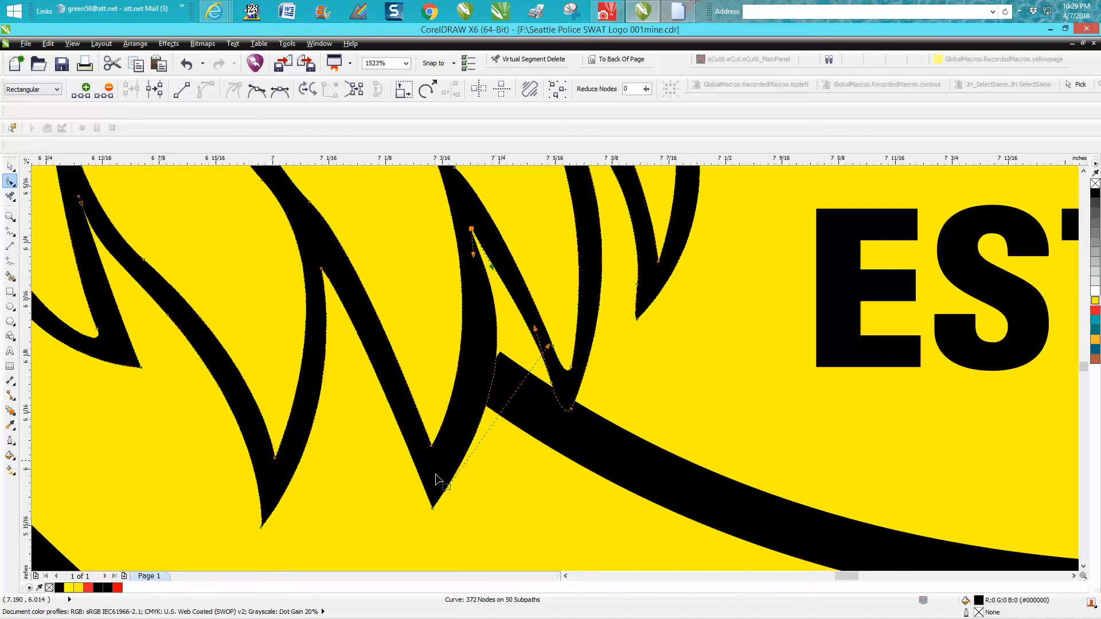
pyautogui.moveTo(548, 348); pyautogui.dragTo(556, 330)
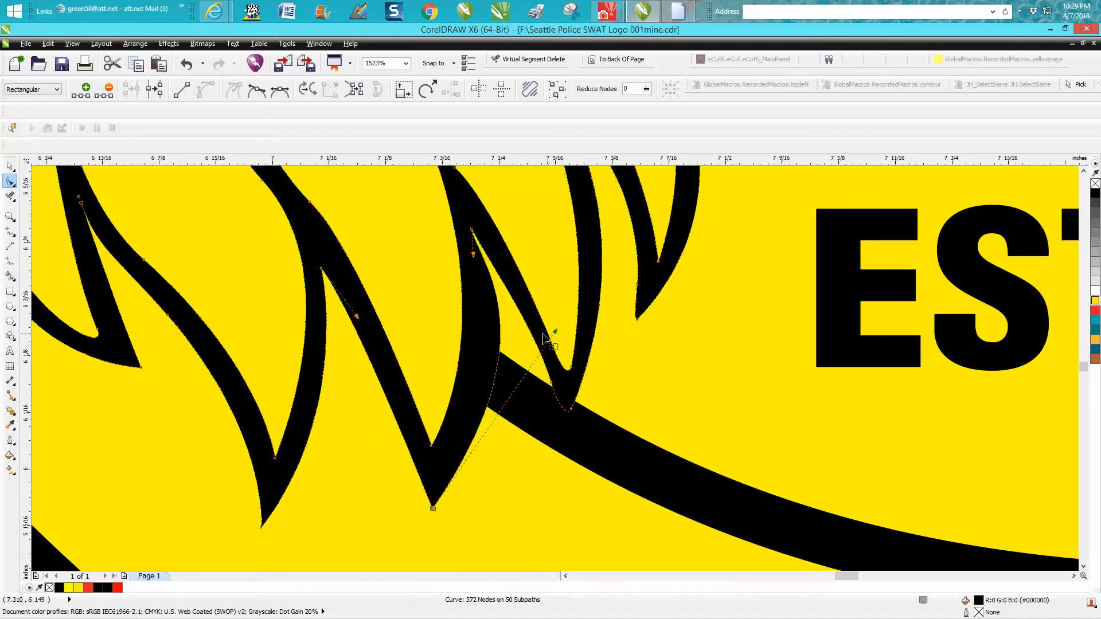
pyautogui.scroll(-2, 449, 347)
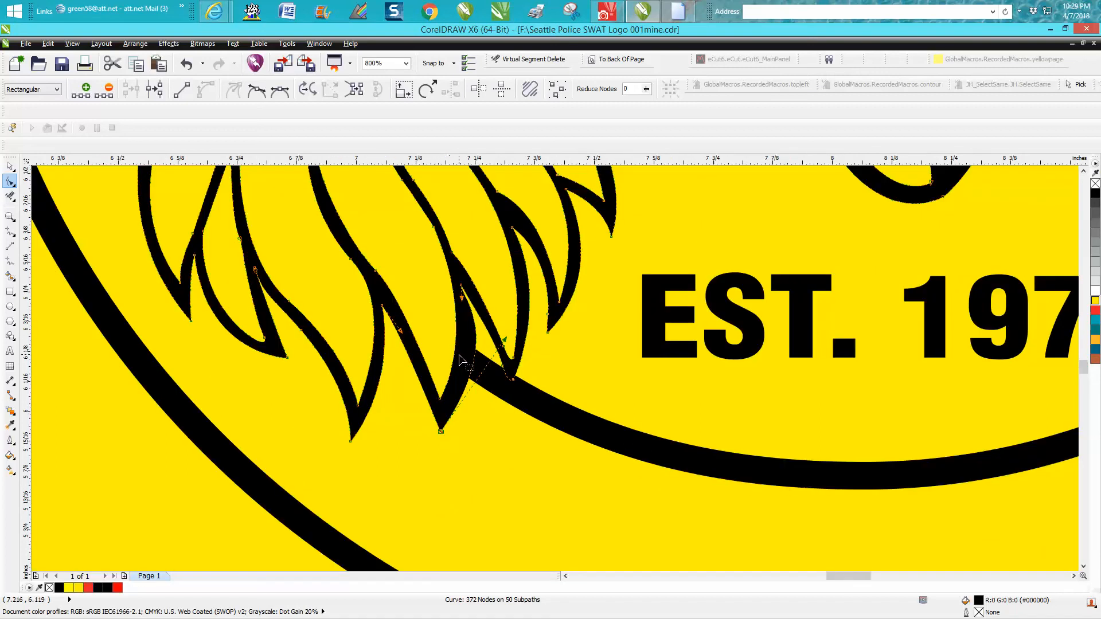
pyautogui.scroll(-6, 458, 356)
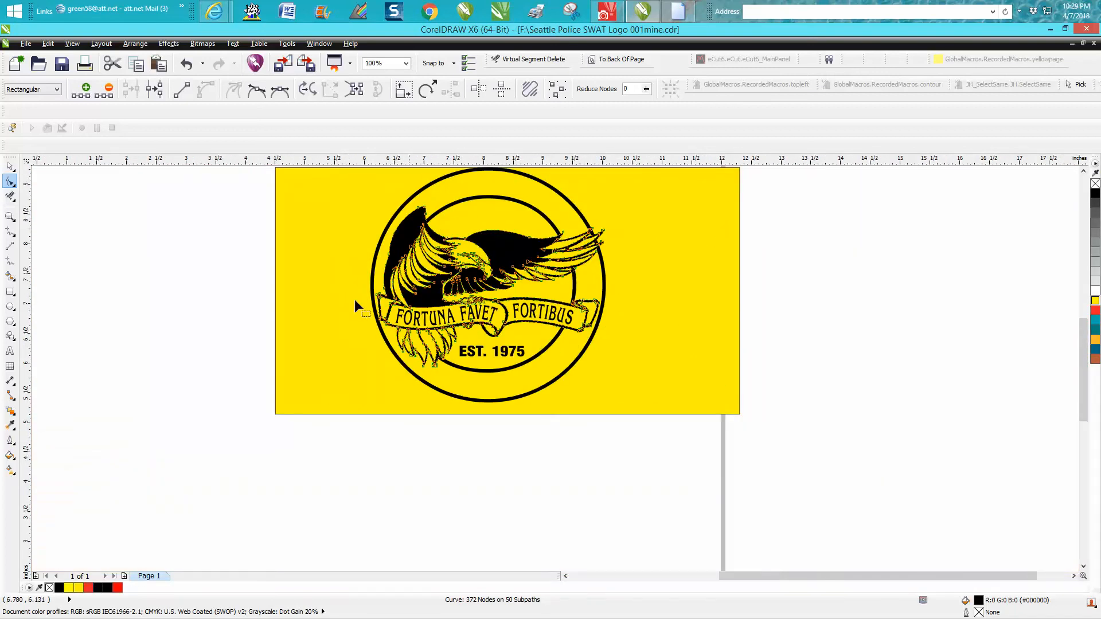
pyautogui.click(10, 166)
pyautogui.click(239, 212)
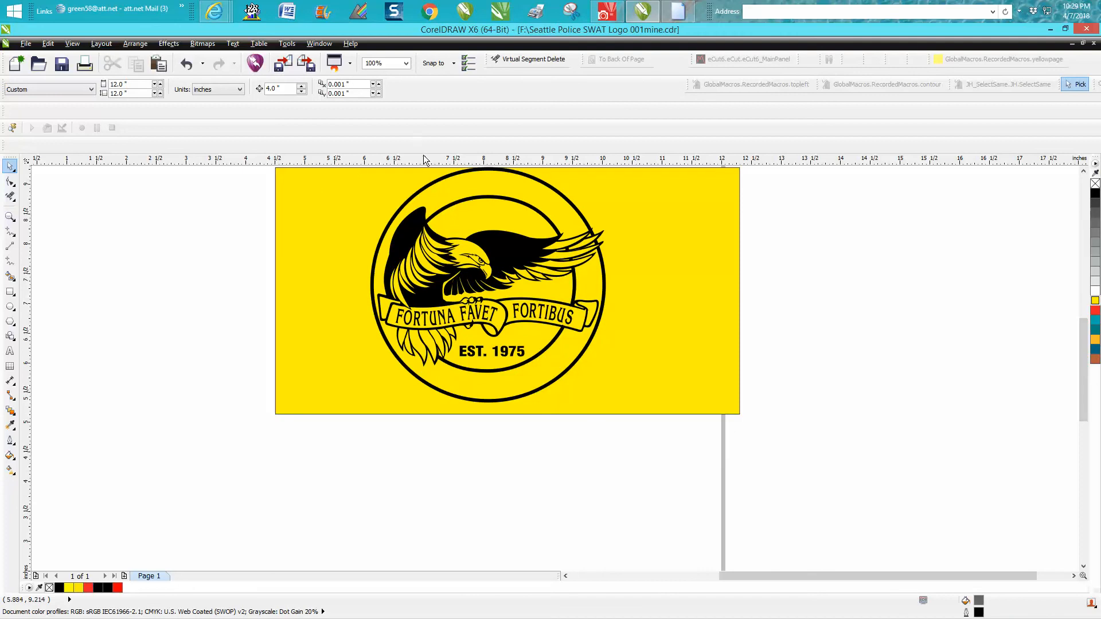